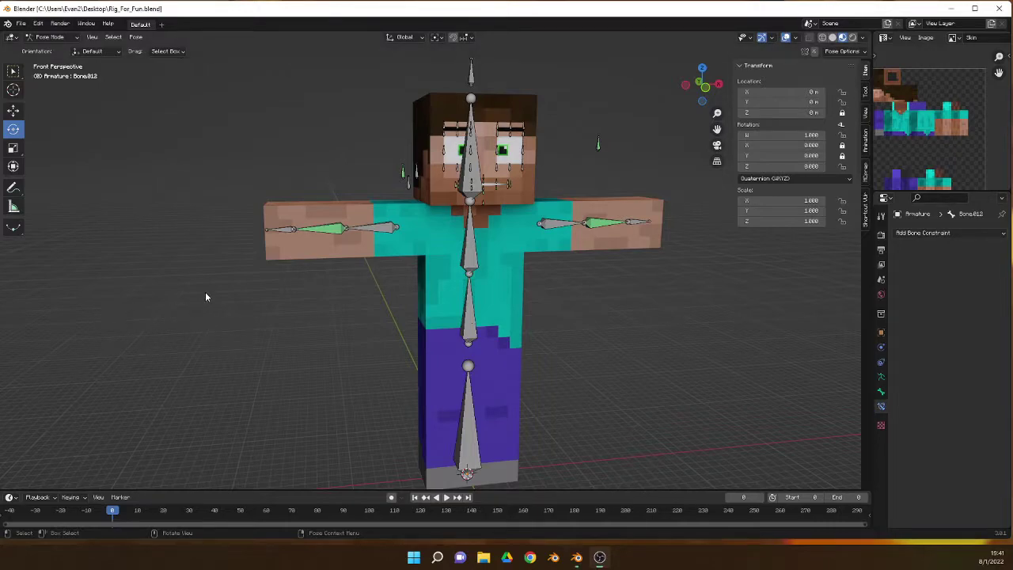
Trackball-rotate the left upper arm down, then reset it to its rest rotation
click(344, 216)
key(r)
key(r)
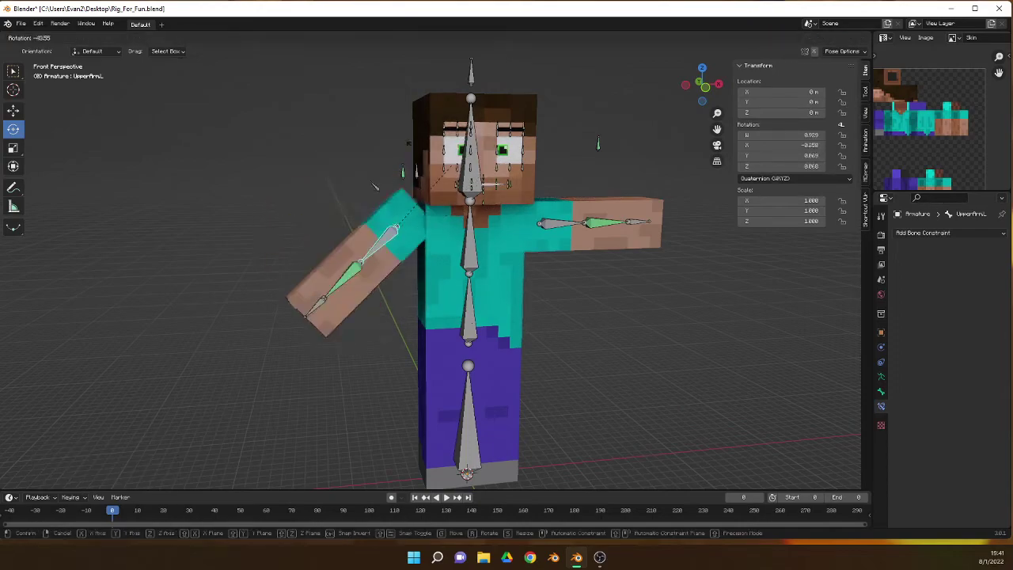
click(399, 223)
key(alt+r)
Fly in to the face and test-move and rotate the Mouth bone into a curve
key(shift+grave)
key(w)
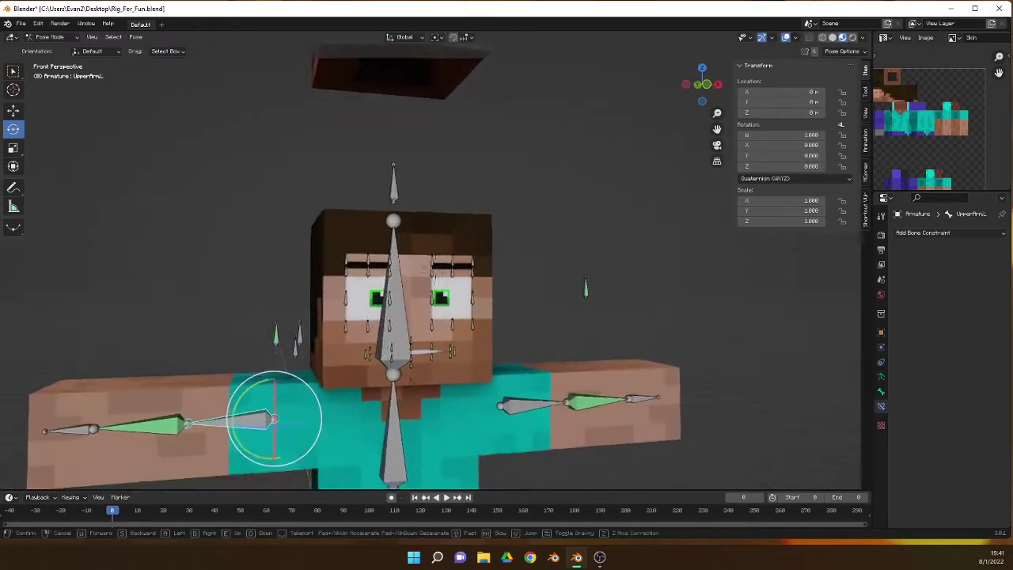
key(Escape)
drag(758, 237, 778, 247)
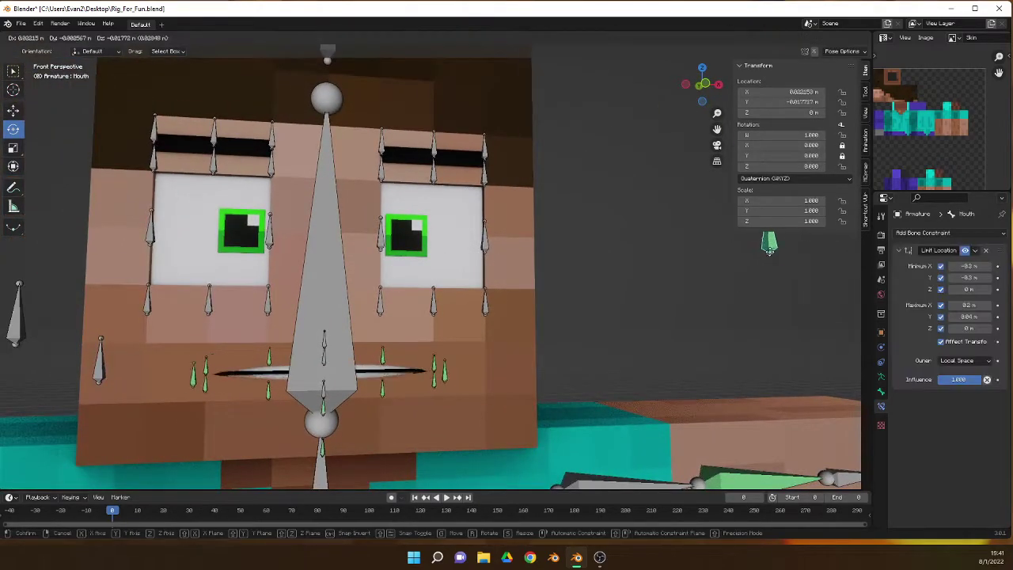
key(r)
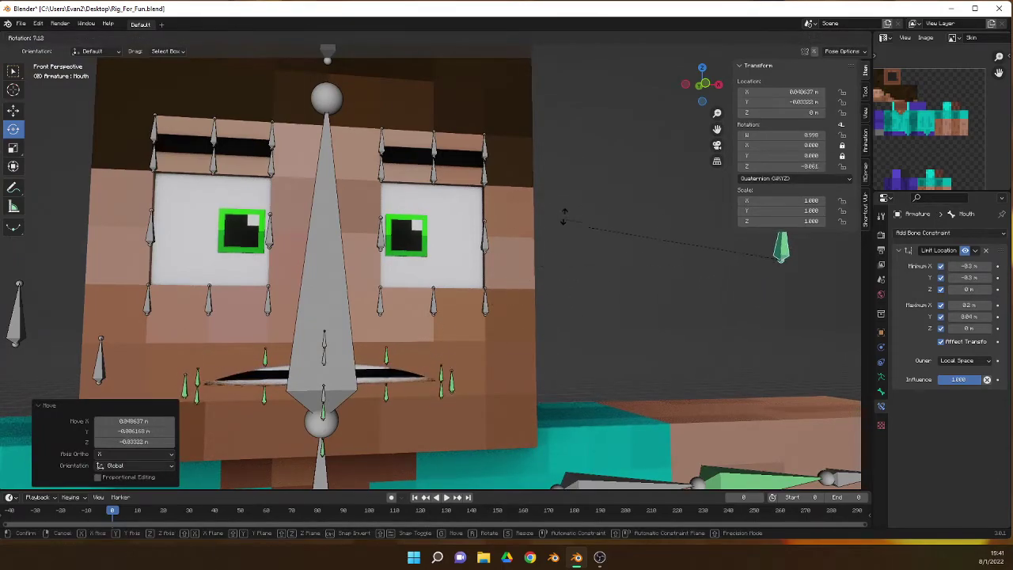
click(506, 340)
key(ctrl+z)
key(r)
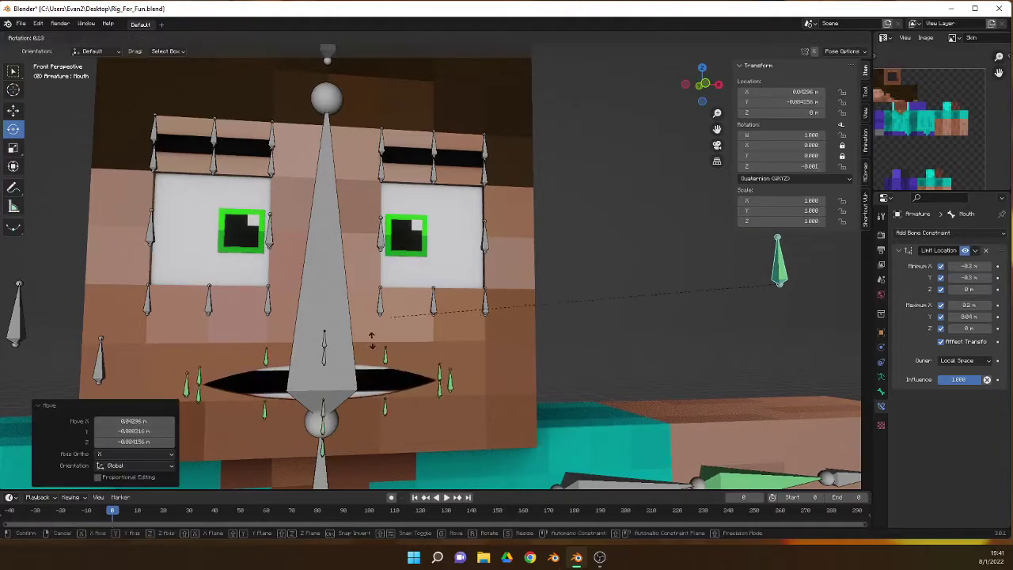
click(382, 451)
scroll(382, 450, down, 3)
Select the head's custom-properties bone, fly to the face, and hide the overlays
scroll(367, 150, down, 2)
click(348, 154)
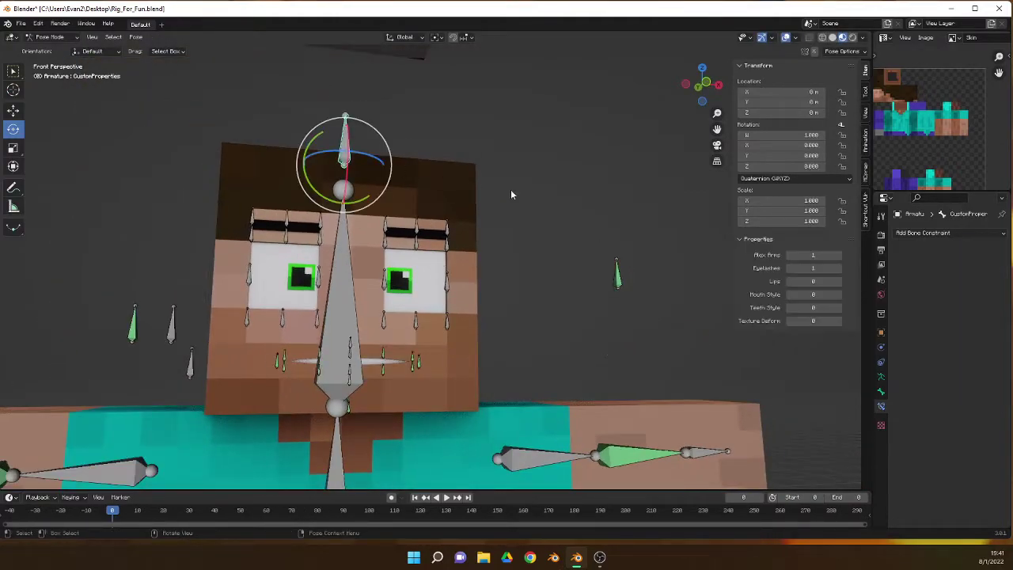
key(shift+grave)
key(w)
click(700, 38)
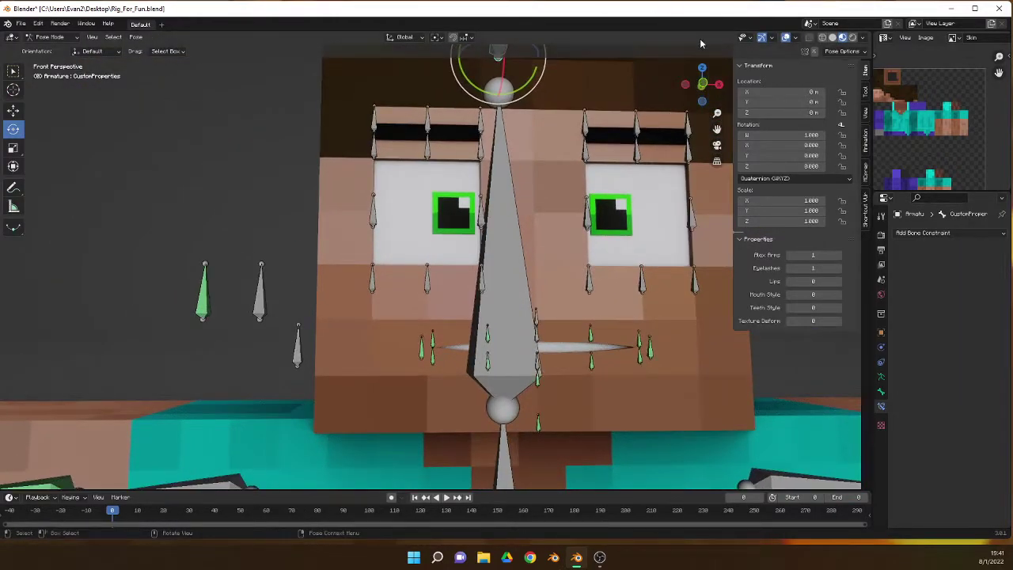
click(784, 38)
Switch Texture Deform on, then set it back to 0
scroll(736, 158, up, 1)
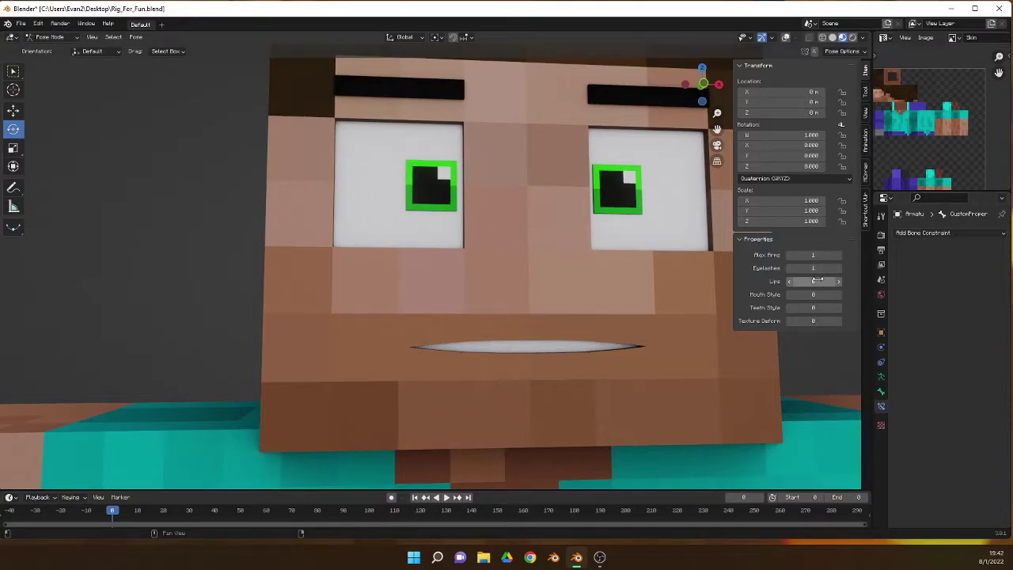
click(838, 321)
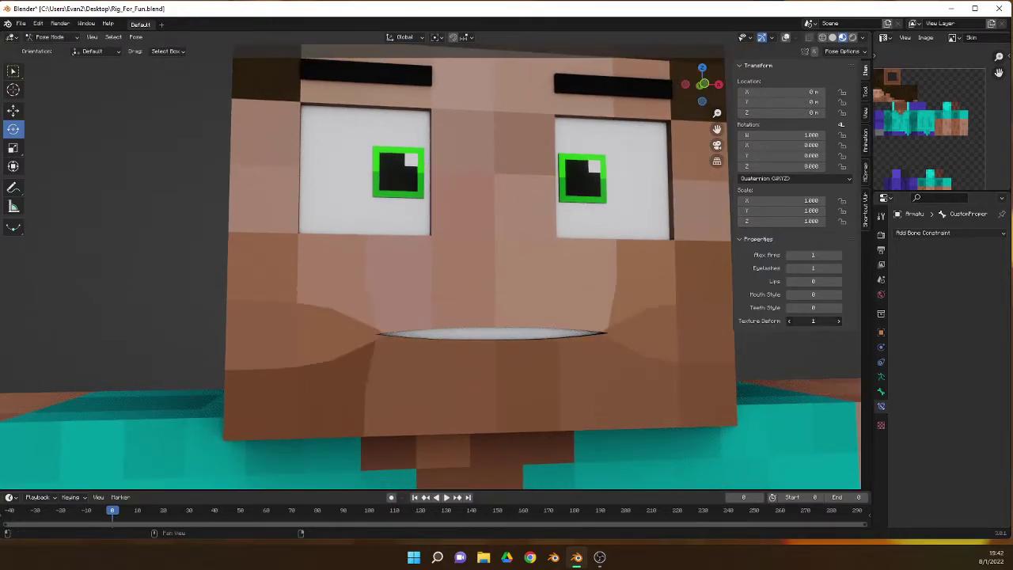
click(789, 320)
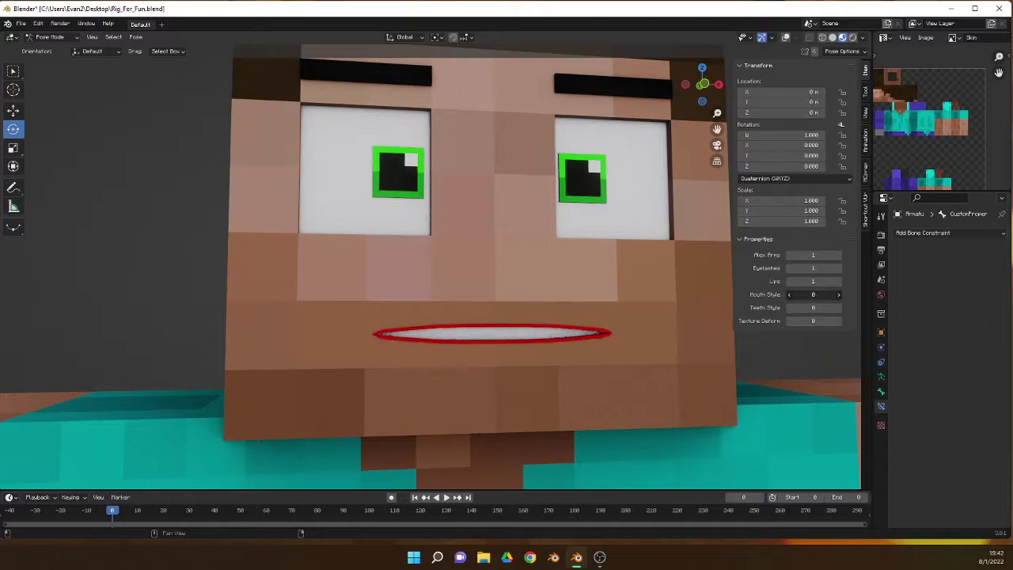
Show overlays again, nudge the Mouth bone, and switch Lips off on the custom-properties bone
click(785, 37)
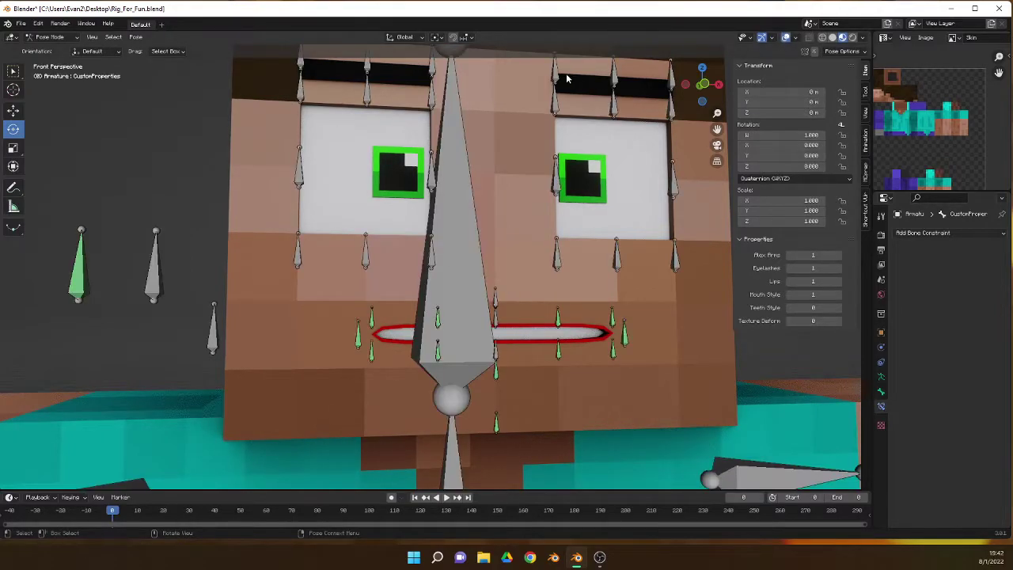
shift+middle_drag(696, 237, 626, 236)
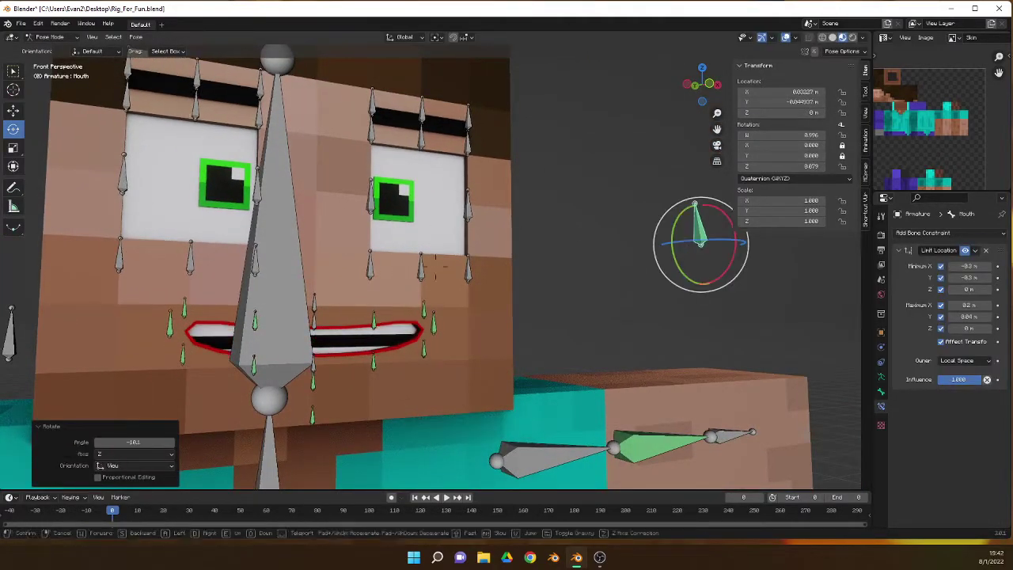
middle_drag(443, 254, 383, 173)
click(304, 139)
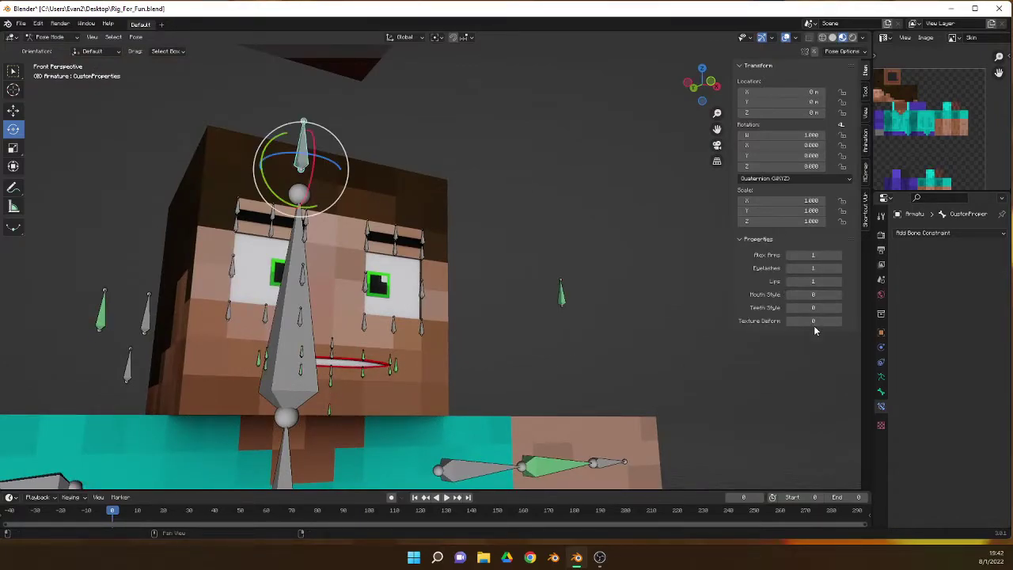
click(789, 281)
From a front view, test-rotate the chest bone and cancel it
scroll(440, 279, down, 5)
middle_drag(427, 237, 427, 277)
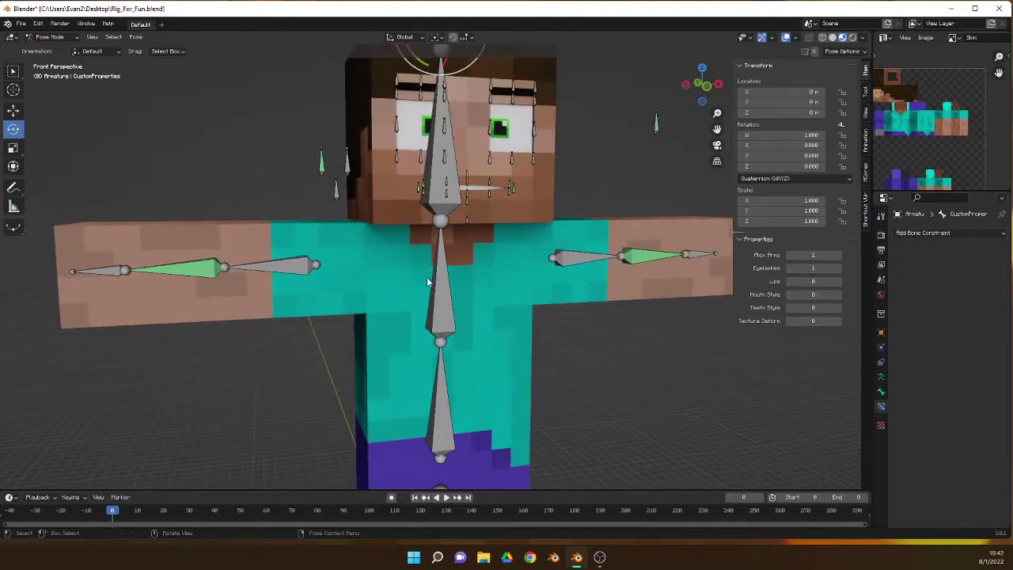
click(440, 279)
key(r)
key(r)
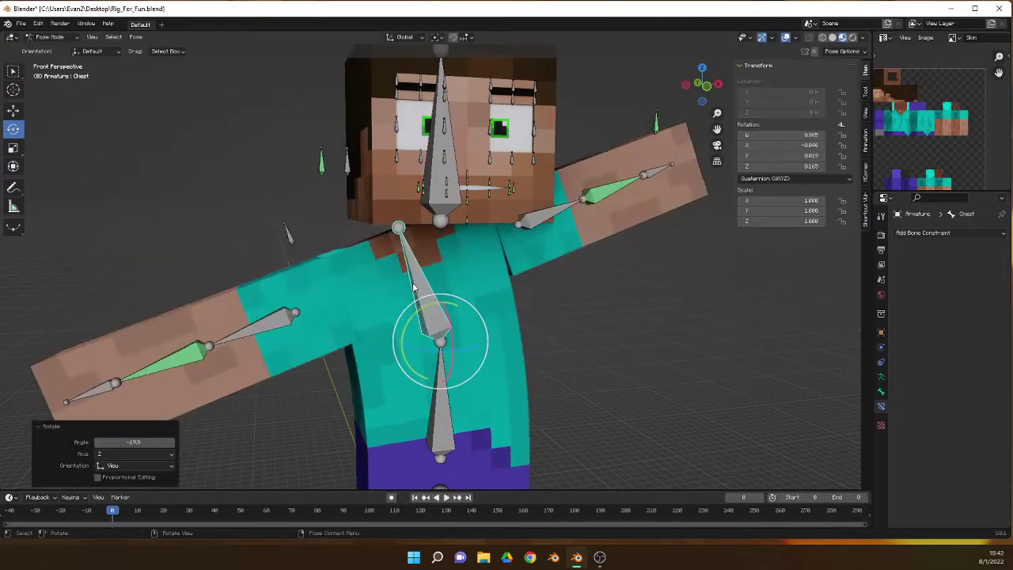
right_click(376, 310)
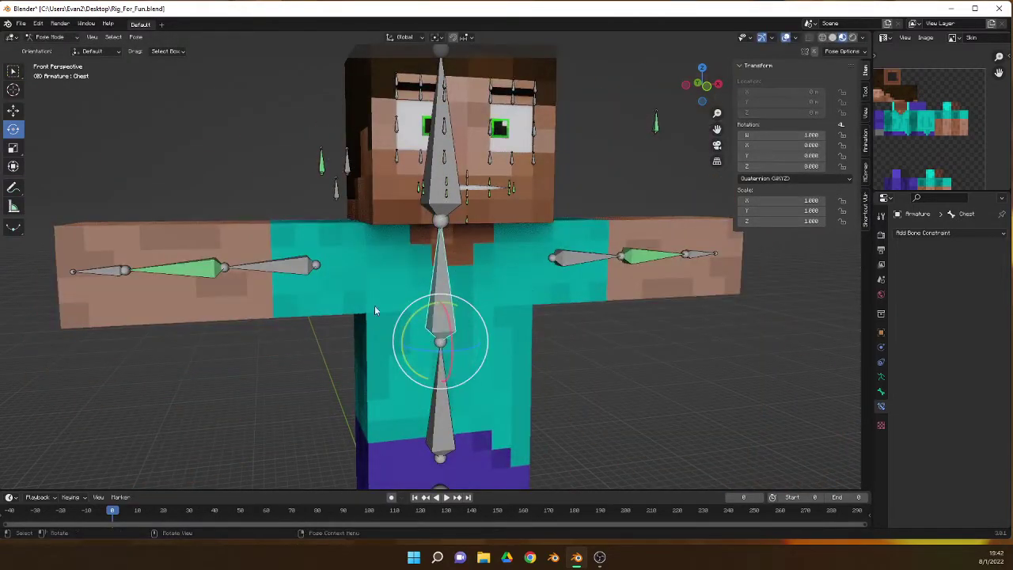
Lower the left upper arm and bend the forearm, then undo back to the T-pose
click(270, 277)
key(r)
key(r)
click(316, 237)
drag(317, 277, 343, 288)
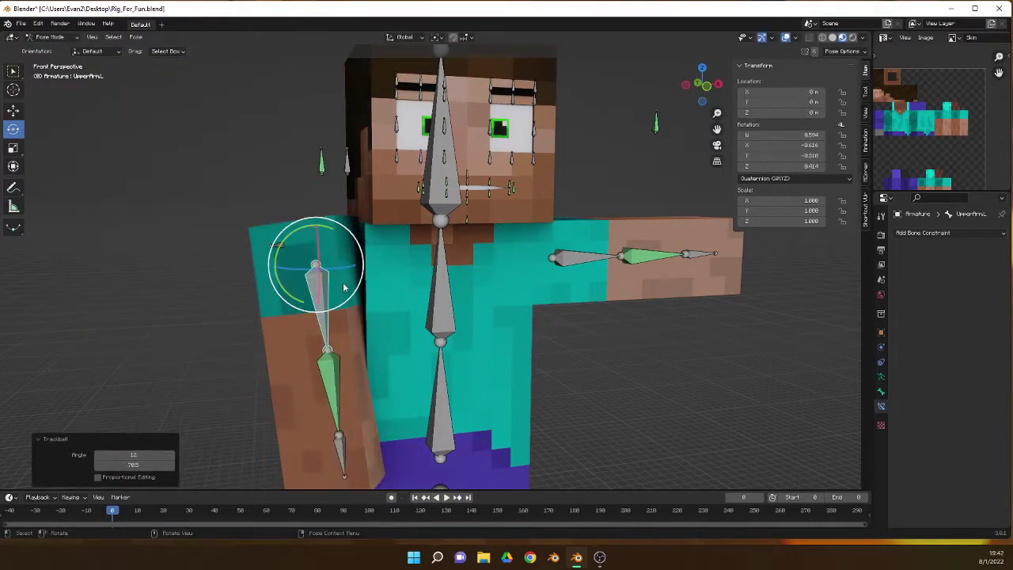
click(324, 389)
key(r)
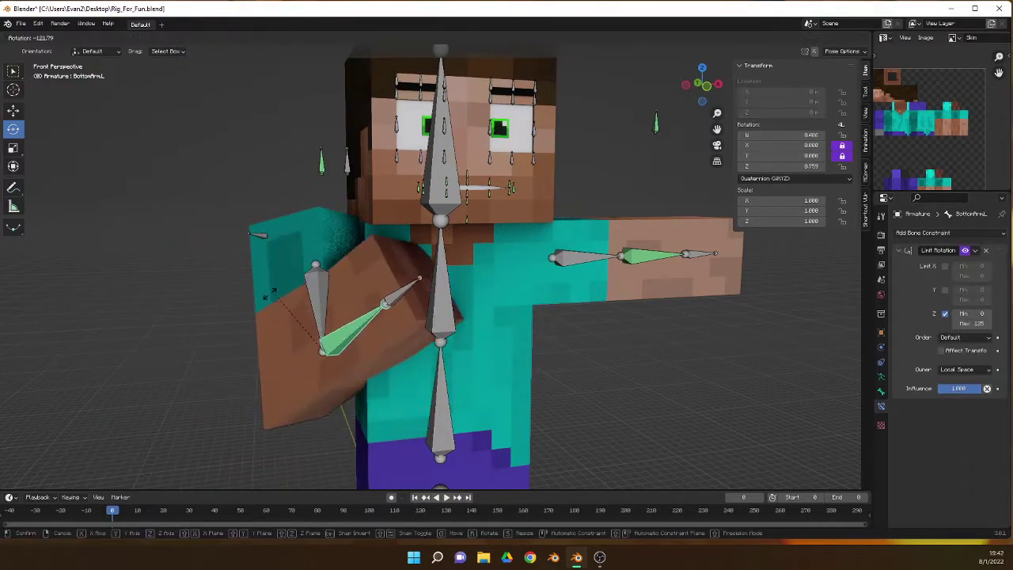
click(413, 298)
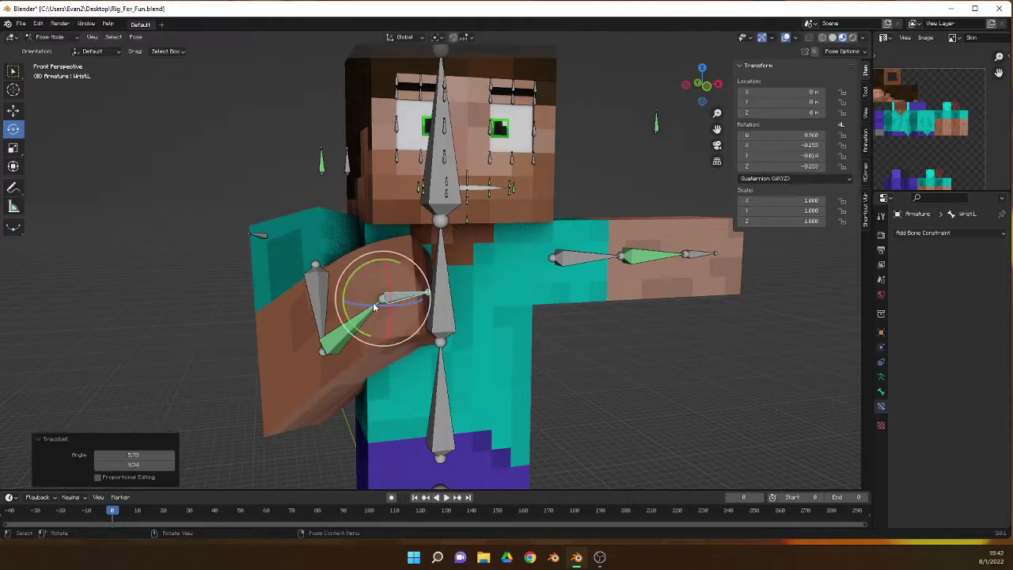
key(ctrl+z)
key(ctrl+z)
key(ctrl+z)
key(ctrl+z)
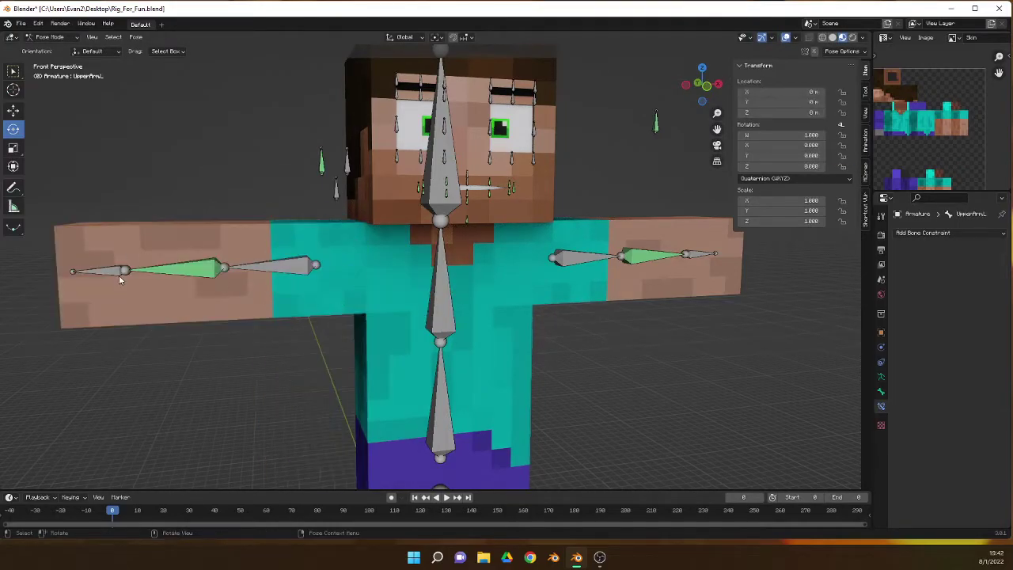
Rotate the left wrist bone to bend the hand
click(117, 274)
key(r)
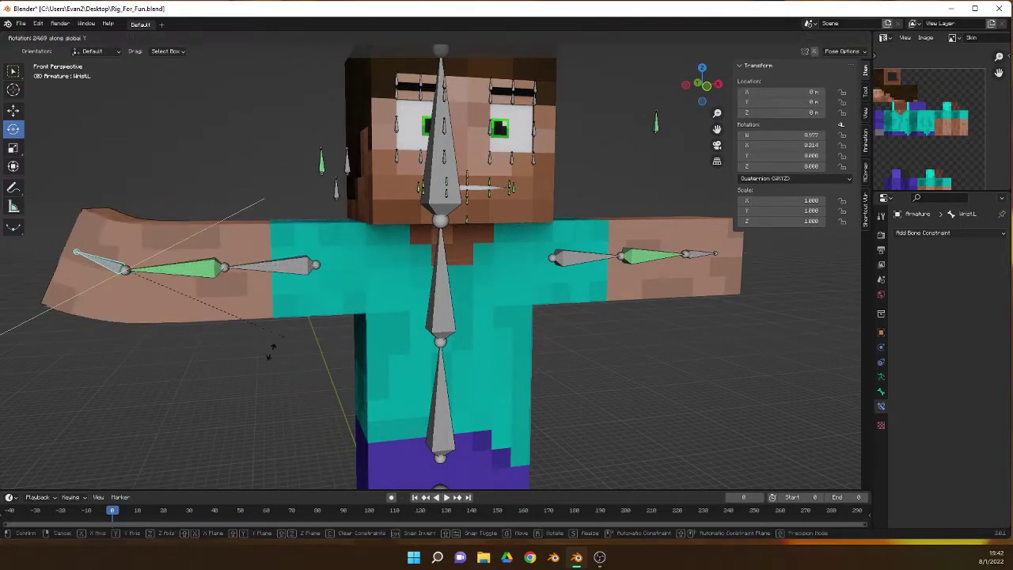
click(270, 349)
Select the left arm's custom-properties bone and fly out to view the whole character side-on
click(340, 190)
key(shift+grave)
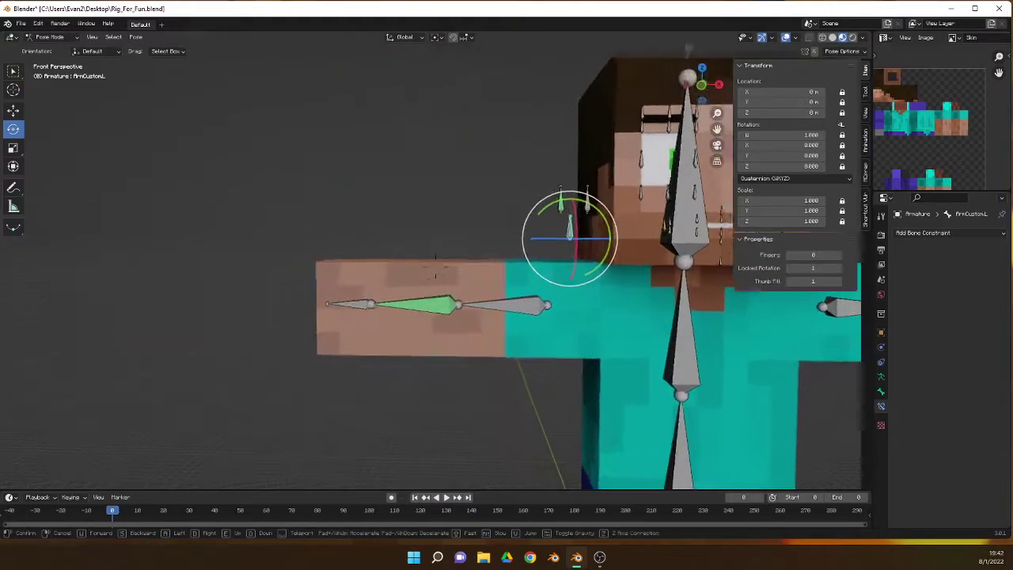
key(s)
click(511, 269)
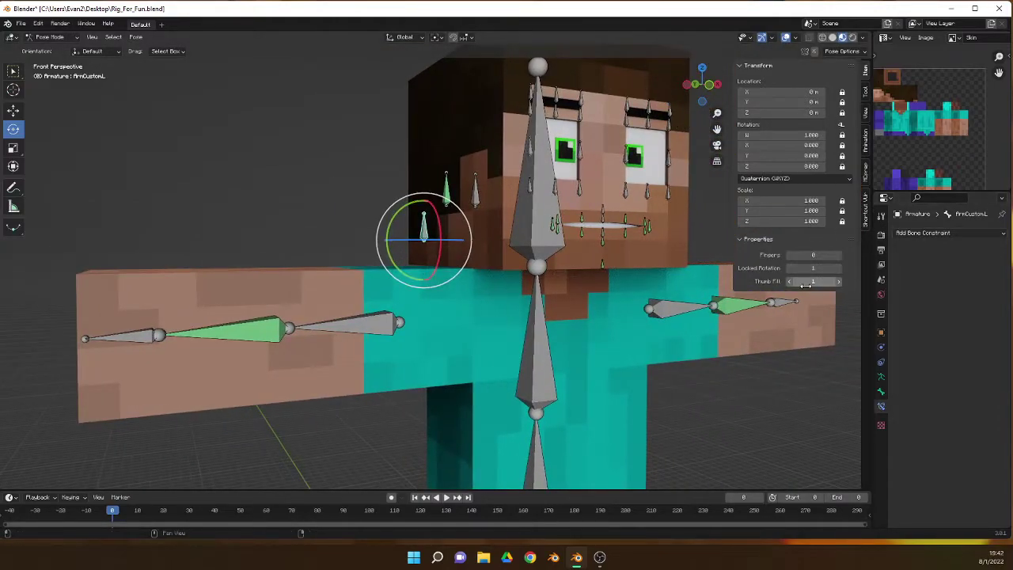
middle_drag(791, 280, 878, 281)
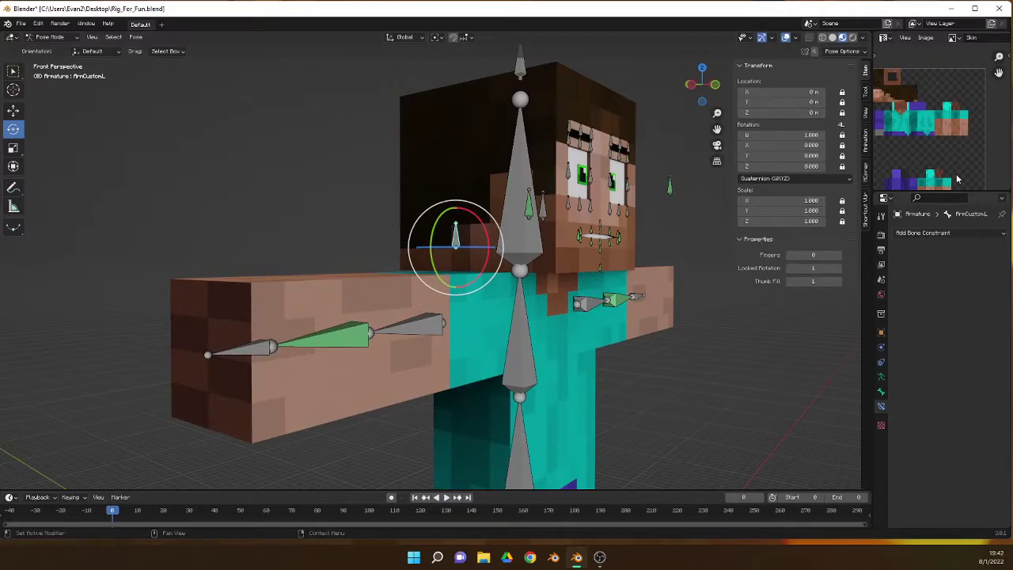
Try bending the left forearm, then clear its rotation so it's straight
click(312, 328)
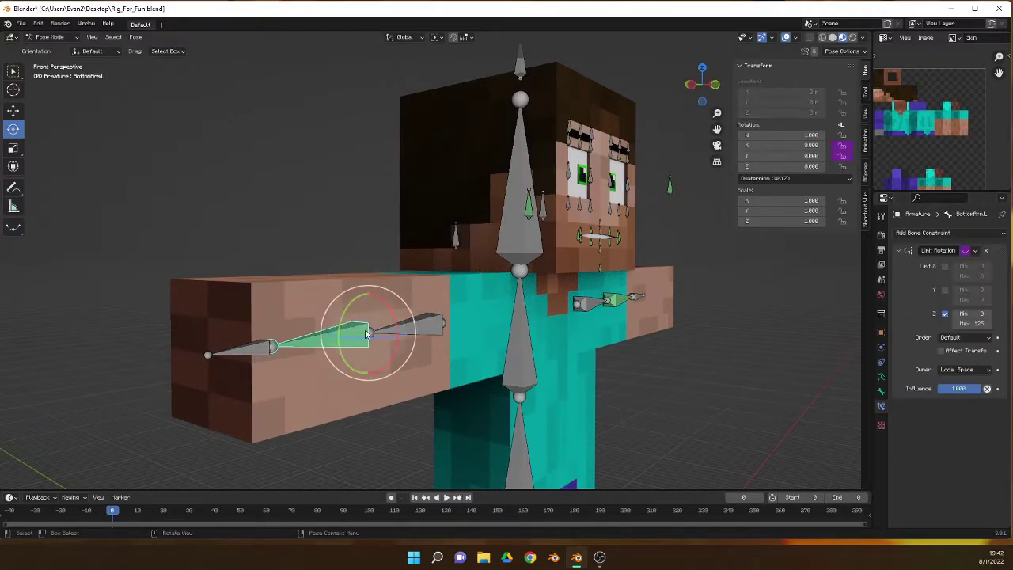
key(r)
key(r)
click(339, 335)
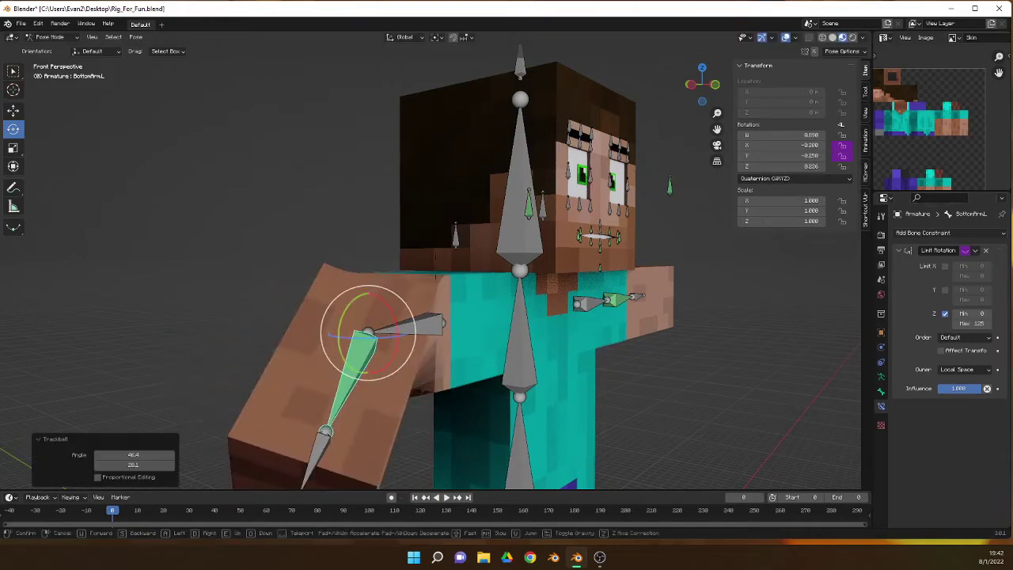
middle_drag(339, 335, 445, 219)
key(r)
key(r)
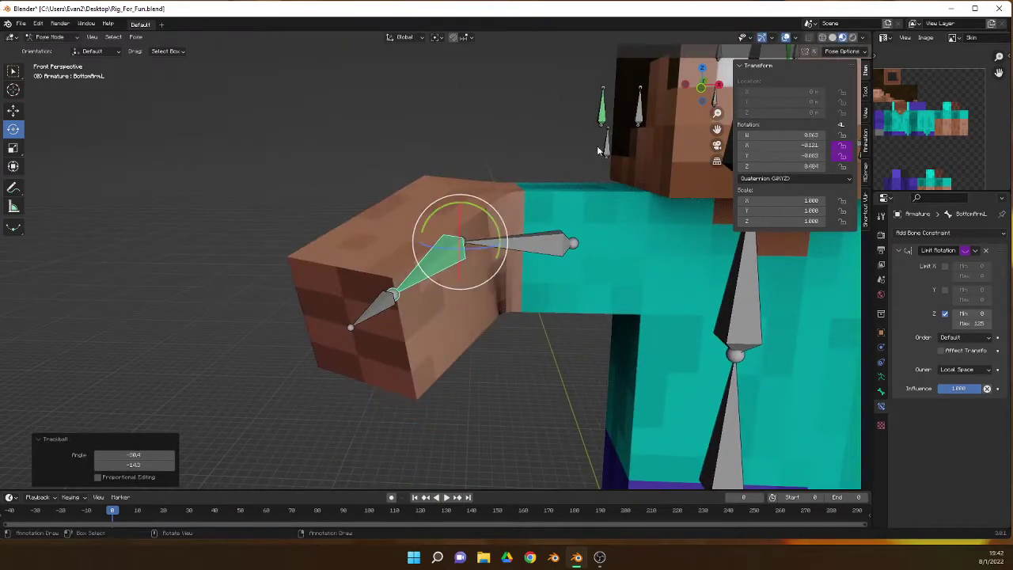
click(451, 260)
click(603, 118)
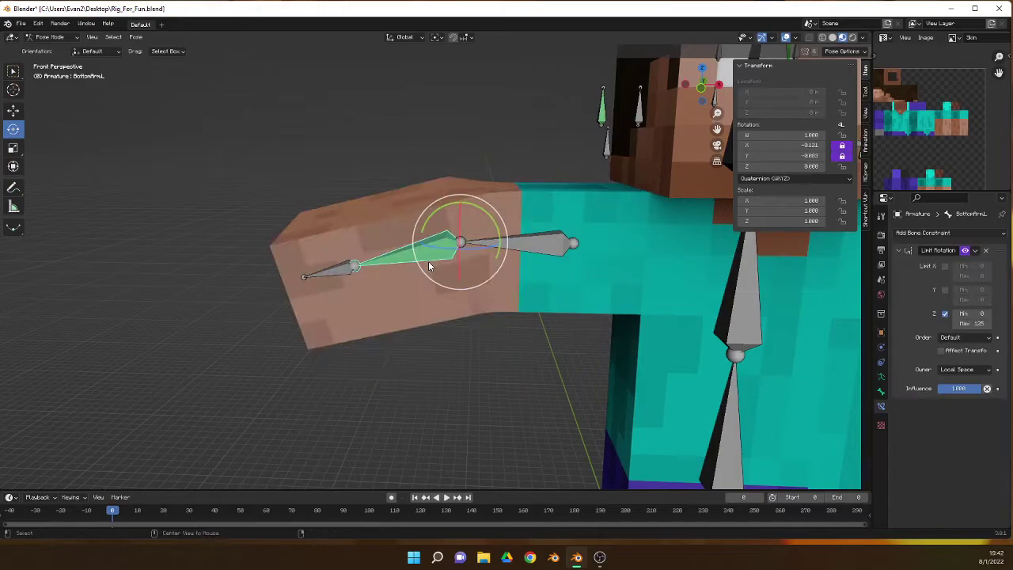
key(ctrl+z)
key(ctrl+z)
key(ctrl+shift+z)
key(ctrl+shift+z)
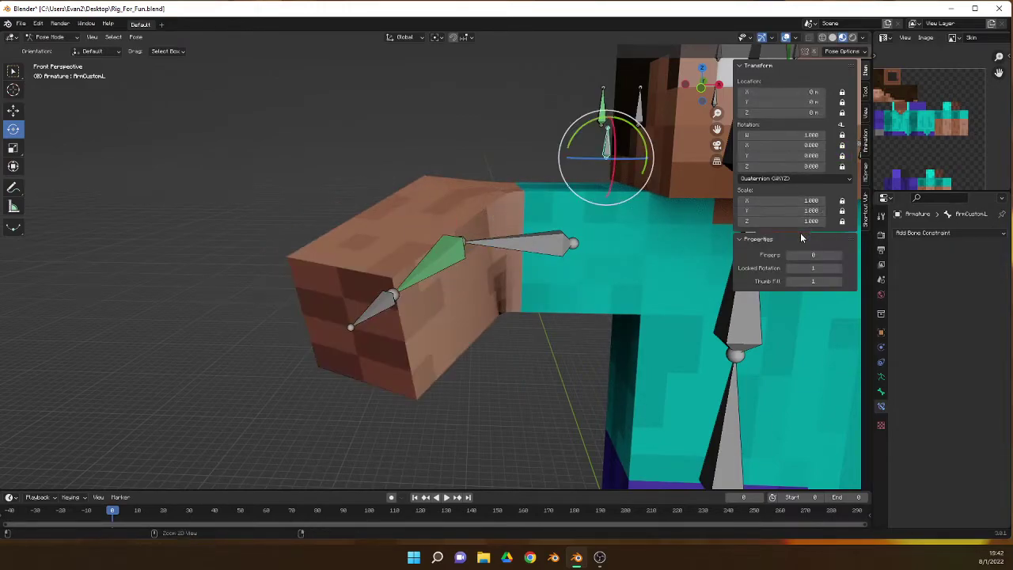
key(ctrl+z)
key(alt+r)
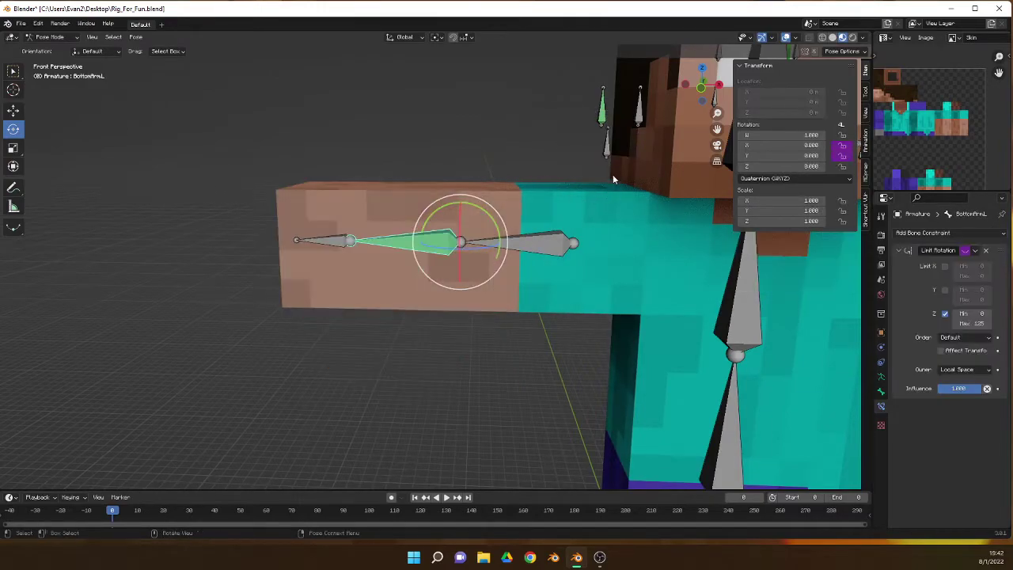
Attempt another forearm bend and undo it, keeping the arm straight
click(603, 157)
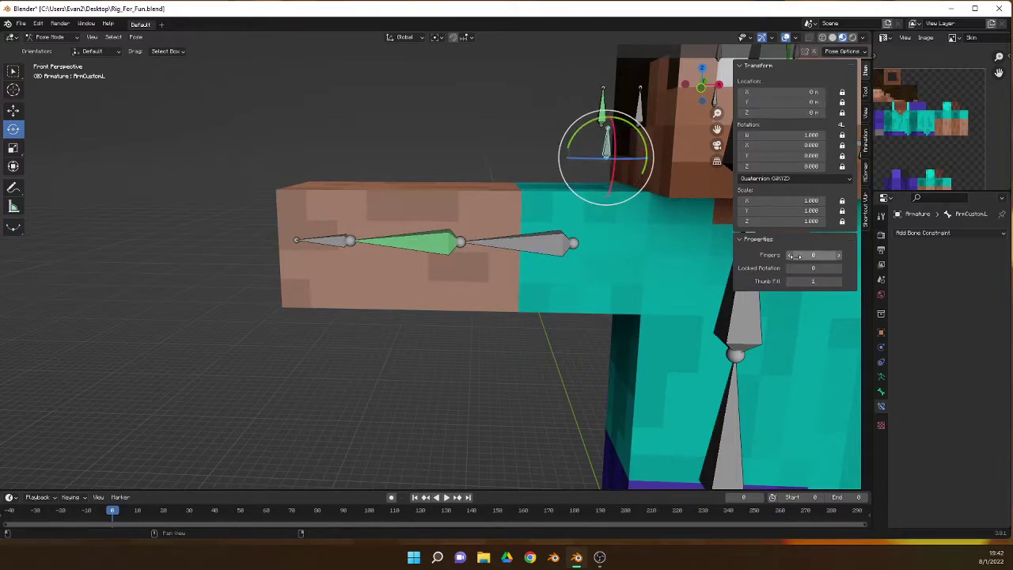
click(427, 248)
key(r)
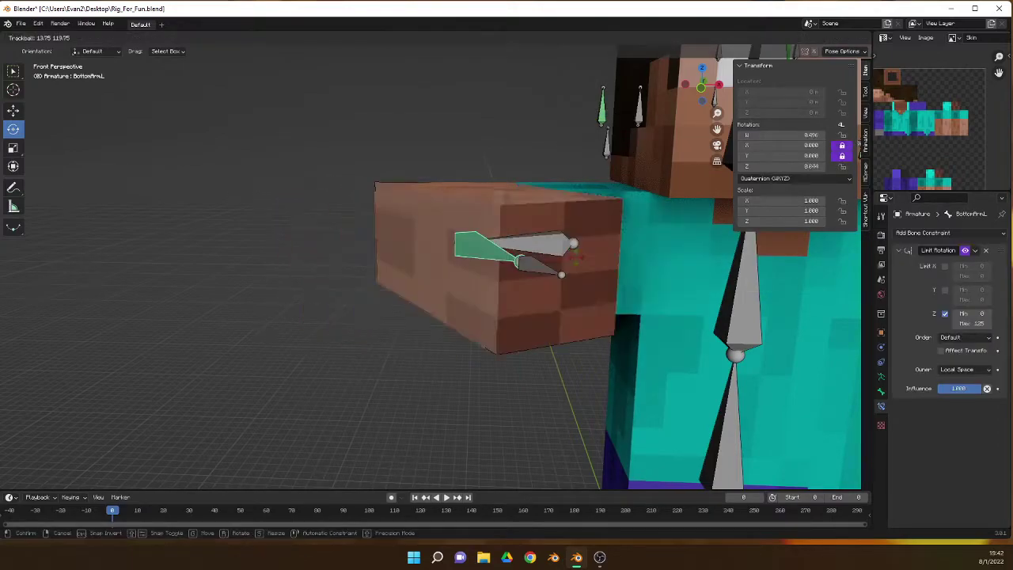
click(599, 178)
key(ctrl+z)
key(ctrl+z)
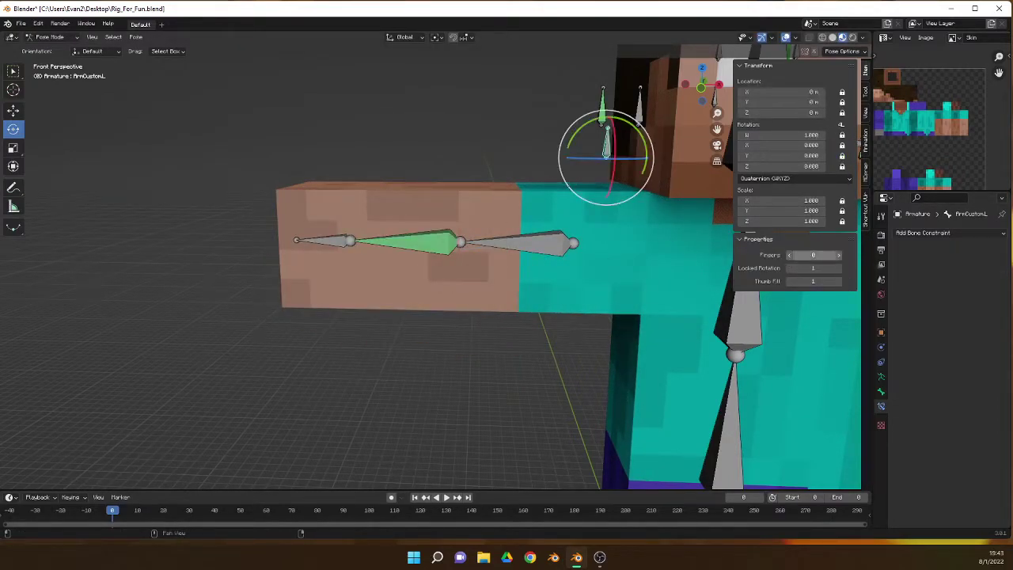
Rotate the left wrist about global Y so the hand bends downward
click(289, 241)
drag(338, 198, 322, 137)
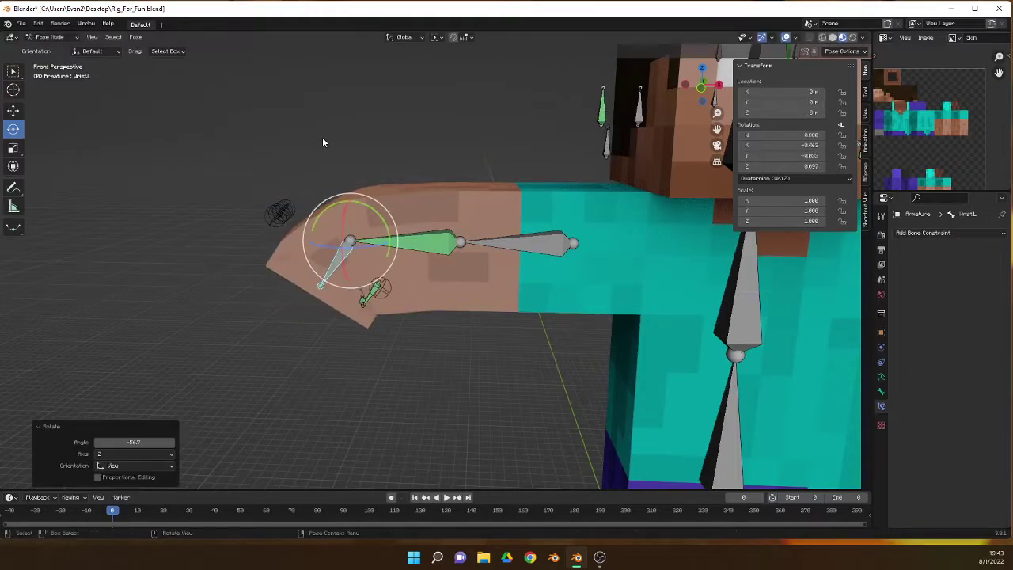
key(ctrl+z)
middle_drag(475, 238, 546, 249)
key(r)
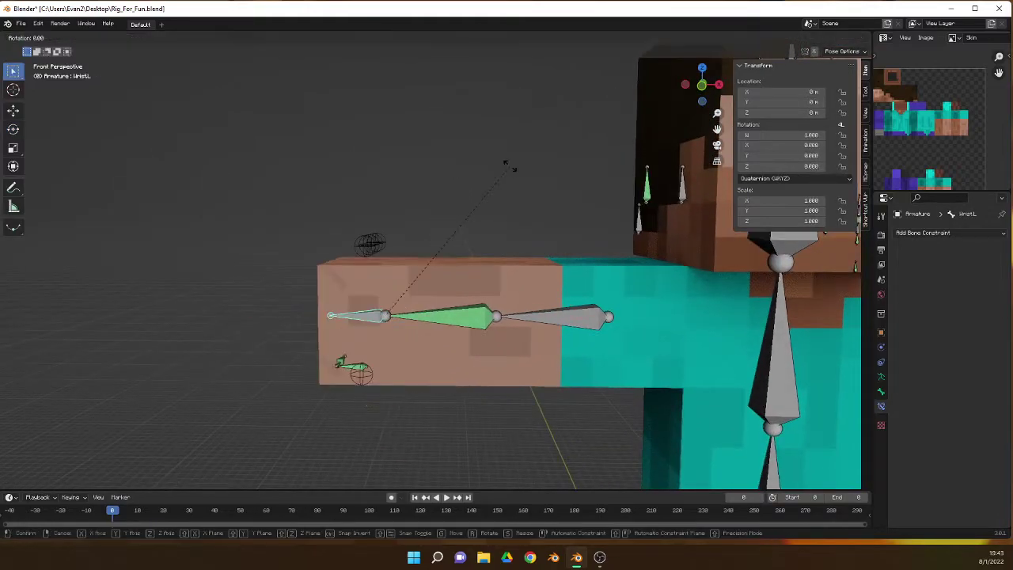
key(y)
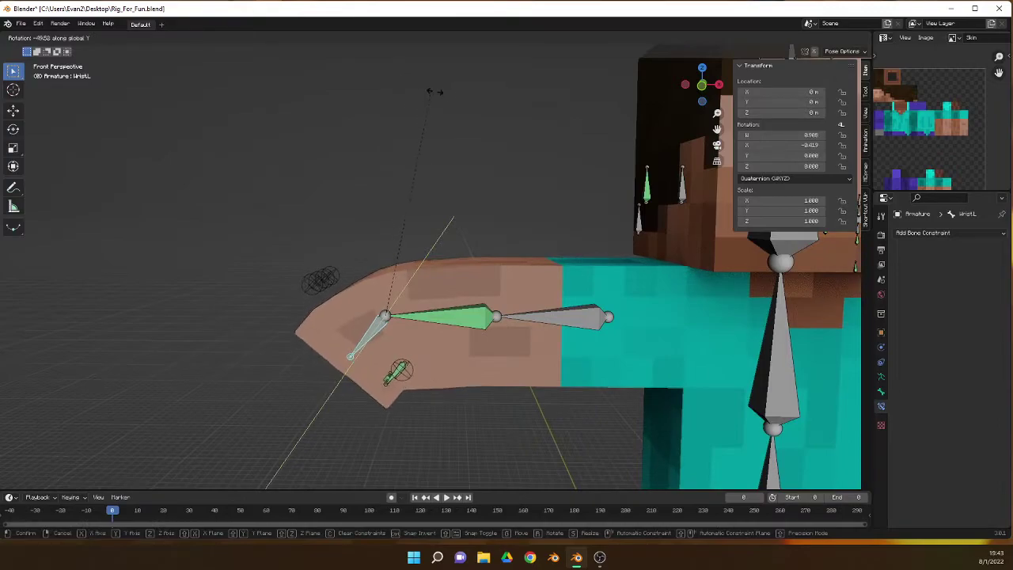
click(368, 242)
key(shift+grave)
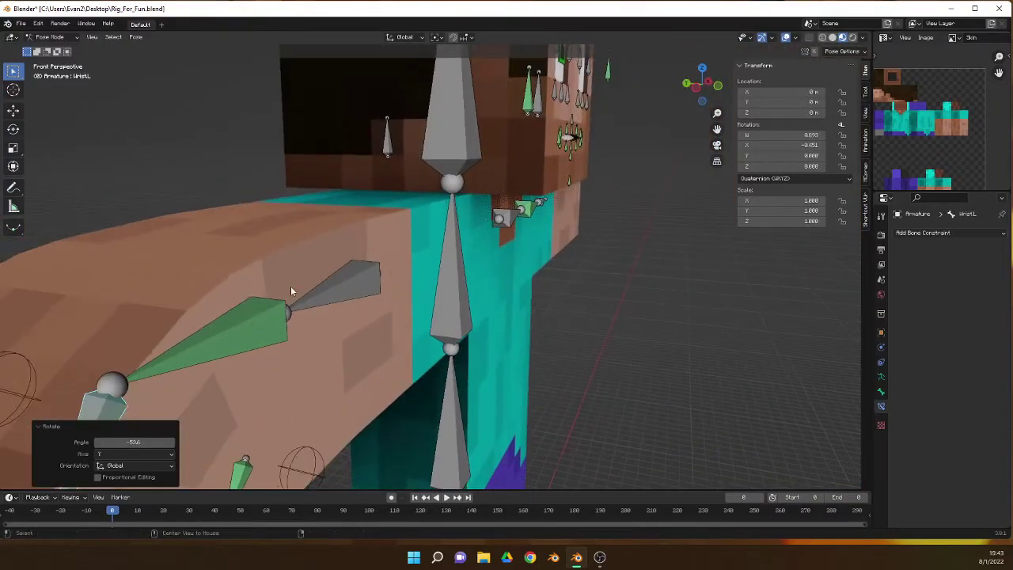
click(459, 258)
Rotate the hand on Y again, then clear the wrist rotation to straighten it
key(r)
key(y)
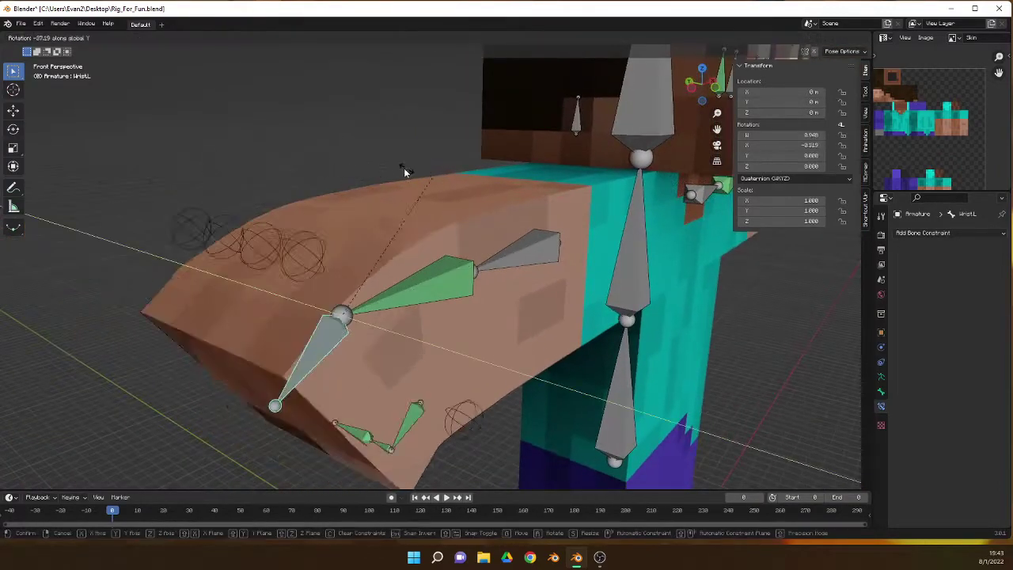
click(404, 170)
key(alt+r)
Move the first finger control left to curl that finger
click(354, 198)
key(g)
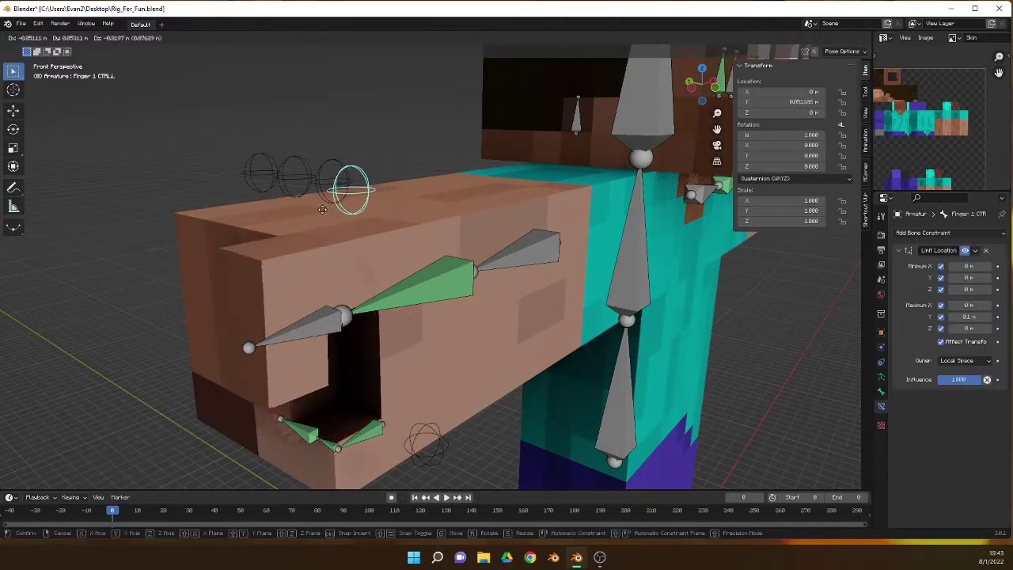
click(304, 204)
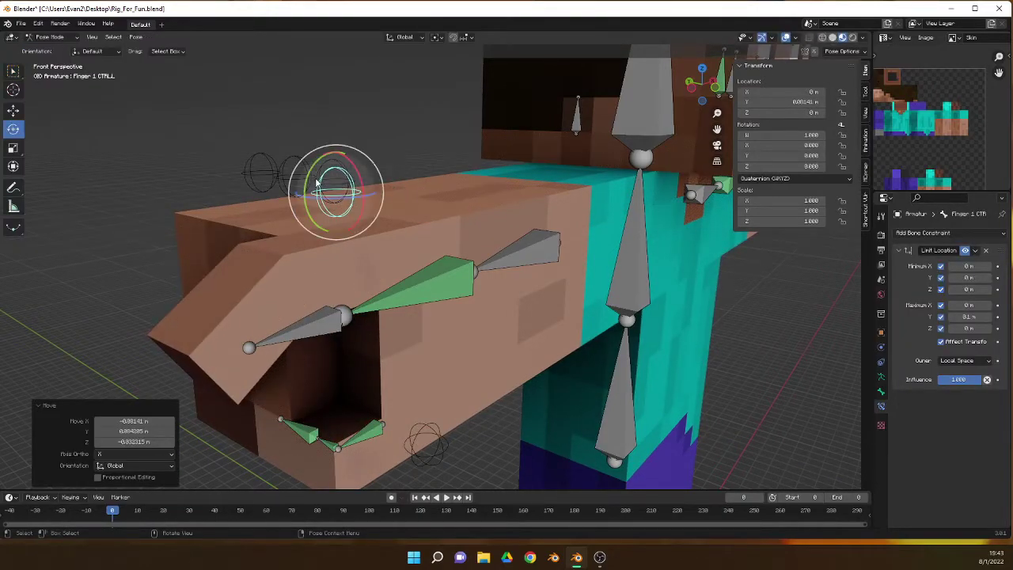
key(alt+g)
Move and twist two more finger controls leftward to curl those fingers
click(326, 166)
key(g)
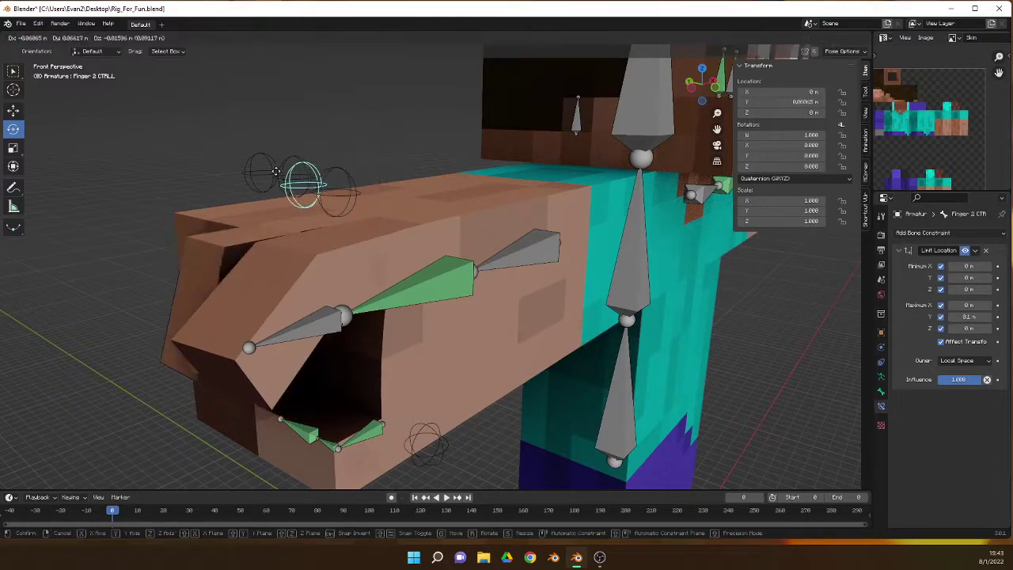
click(271, 168)
drag(282, 169, 262, 162)
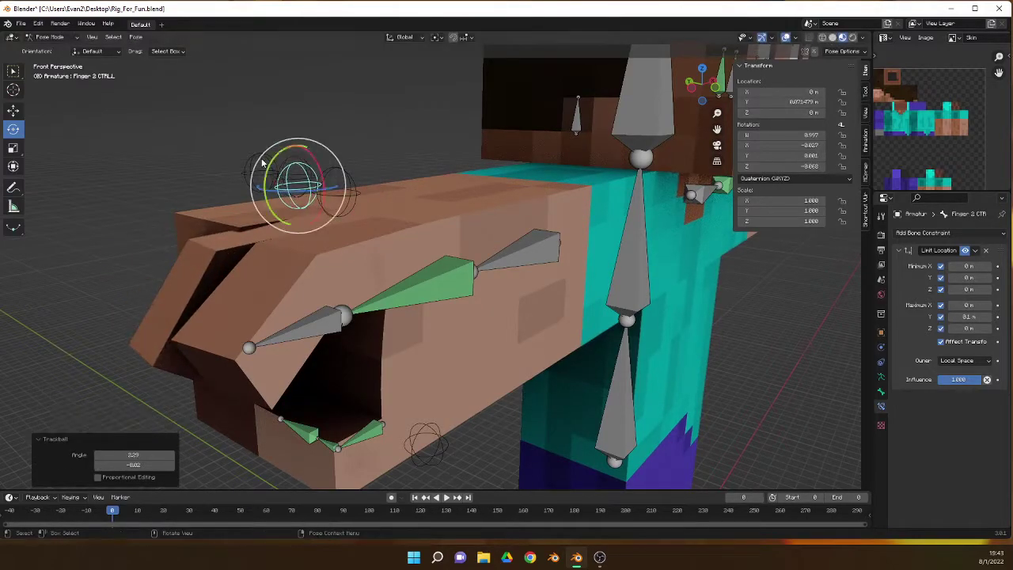
key(g)
click(198, 170)
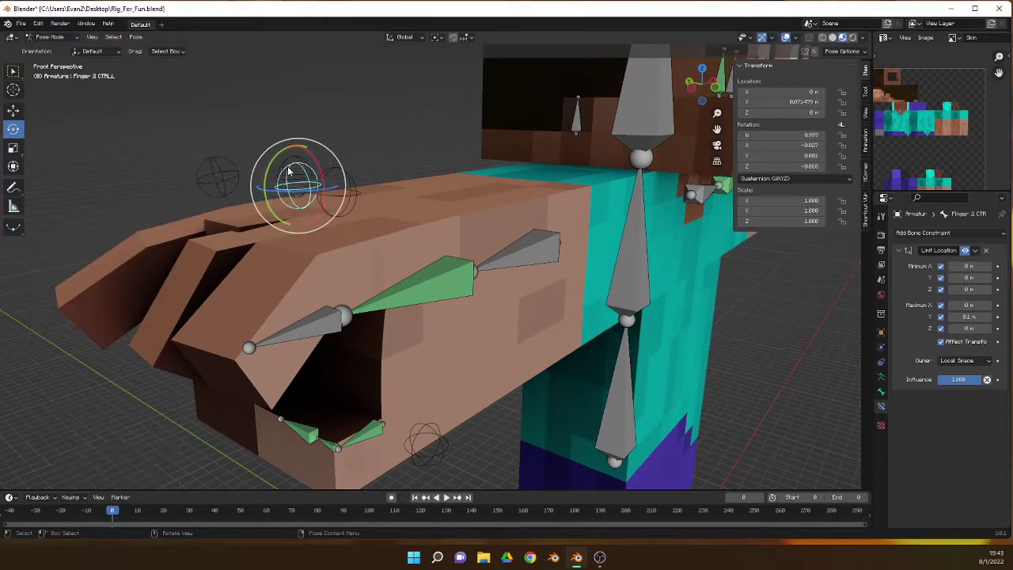
key(g)
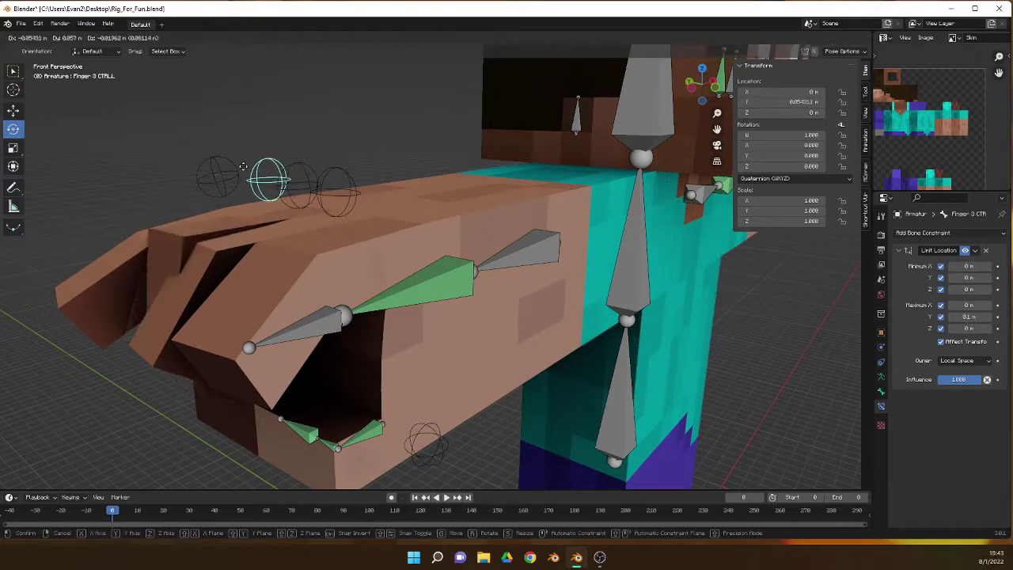
click(254, 163)
drag(252, 170, 340, 279)
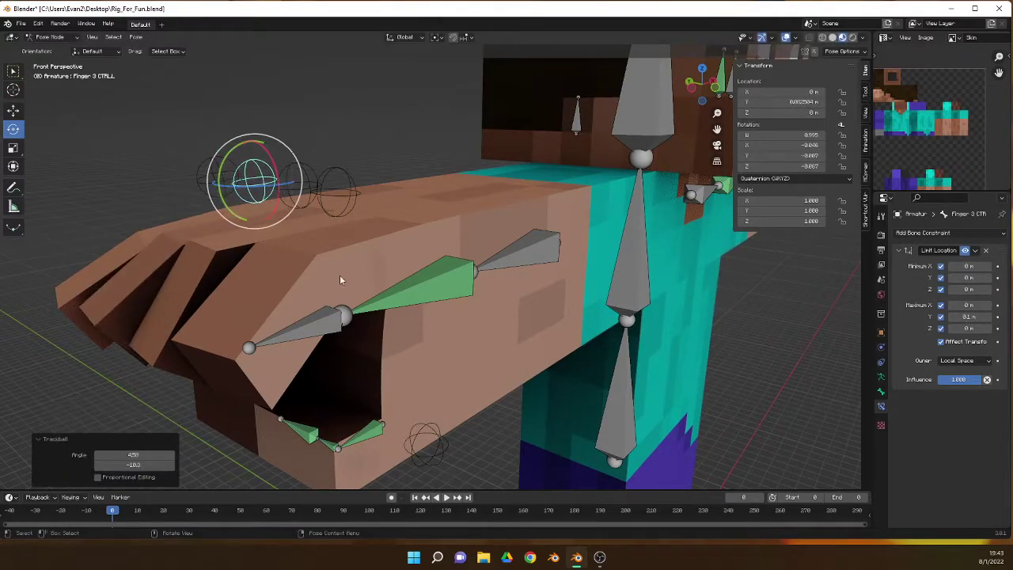
Move and rotate the thumb control to curl the thumb, then select the arm's custom-properties bone
click(444, 428)
key(g)
click(405, 454)
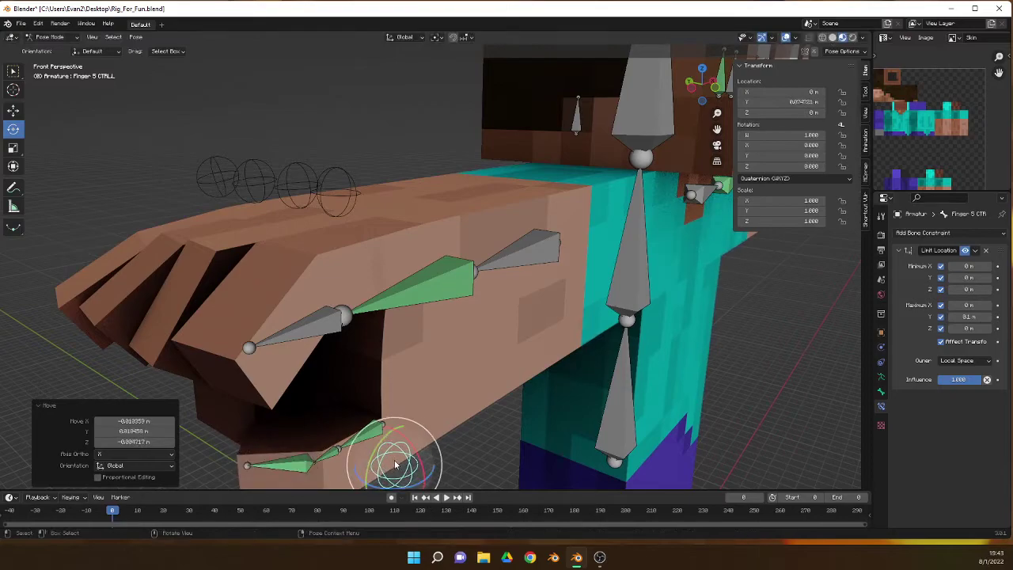
key(r)
click(458, 418)
middle_drag(458, 417, 540, 181)
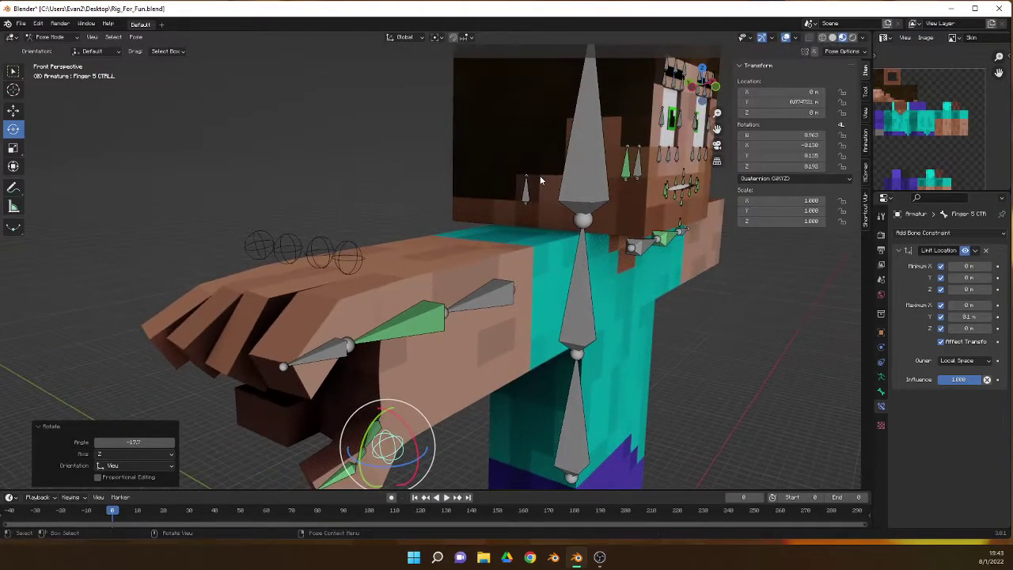
click(530, 192)
Set Thumb Fill to 0, then test-rotate the upper arm and cancel
drag(812, 281, 791, 280)
middle_drag(554, 269, 435, 271)
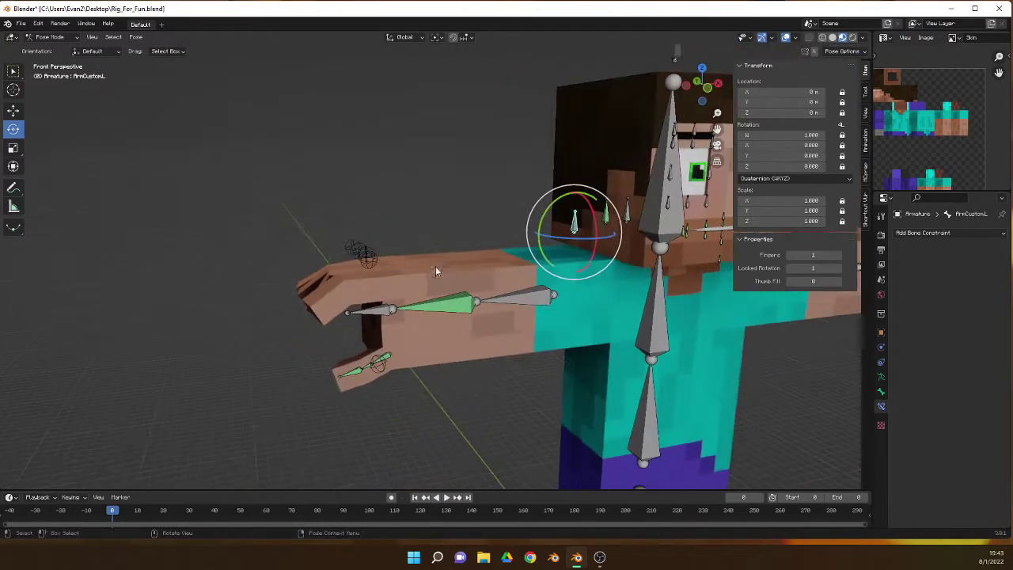
click(605, 271)
key(r)
key(r)
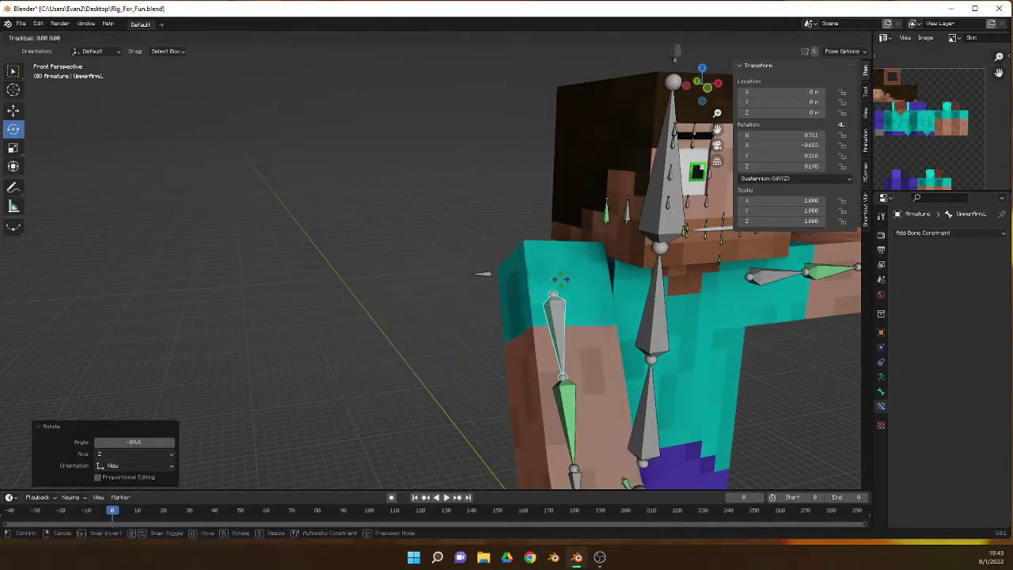
key(Escape)
Select the forearm and bend it at the elbow
click(625, 323)
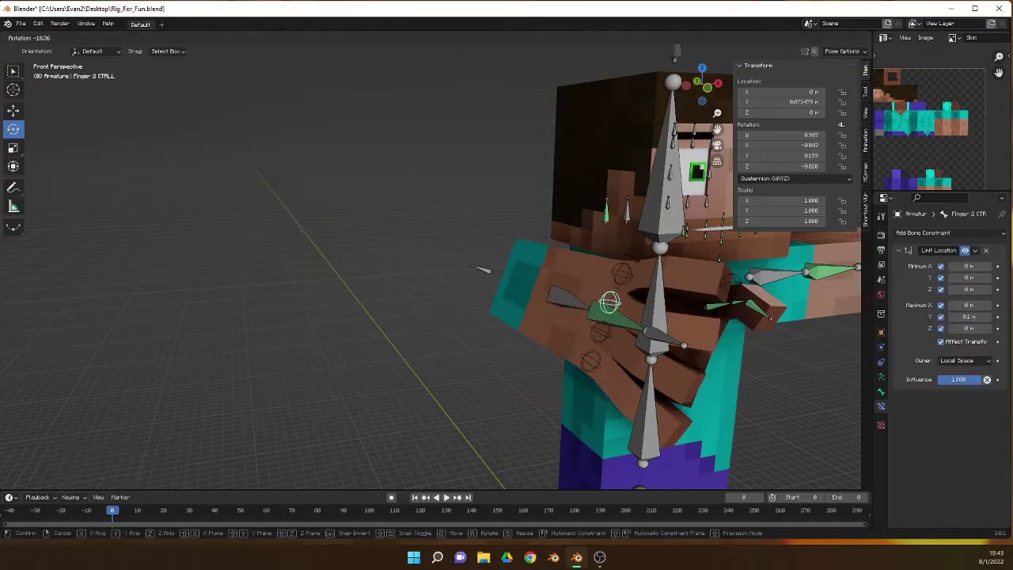
click(625, 323)
key(r)
click(532, 282)
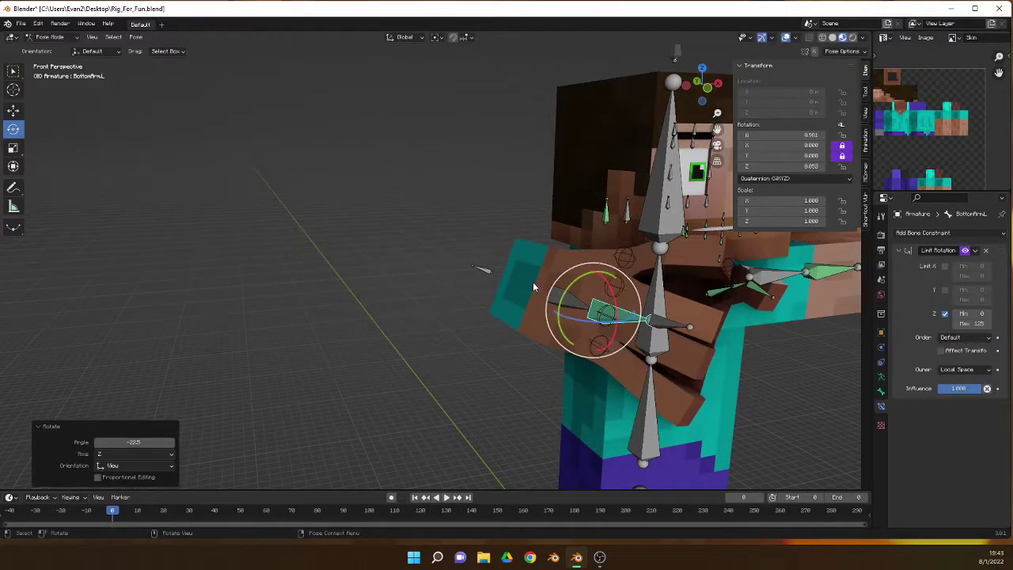
Rotate the Finger 3 CTRL bone to curl that finger
click(613, 314)
key(r)
click(624, 289)
key(r)
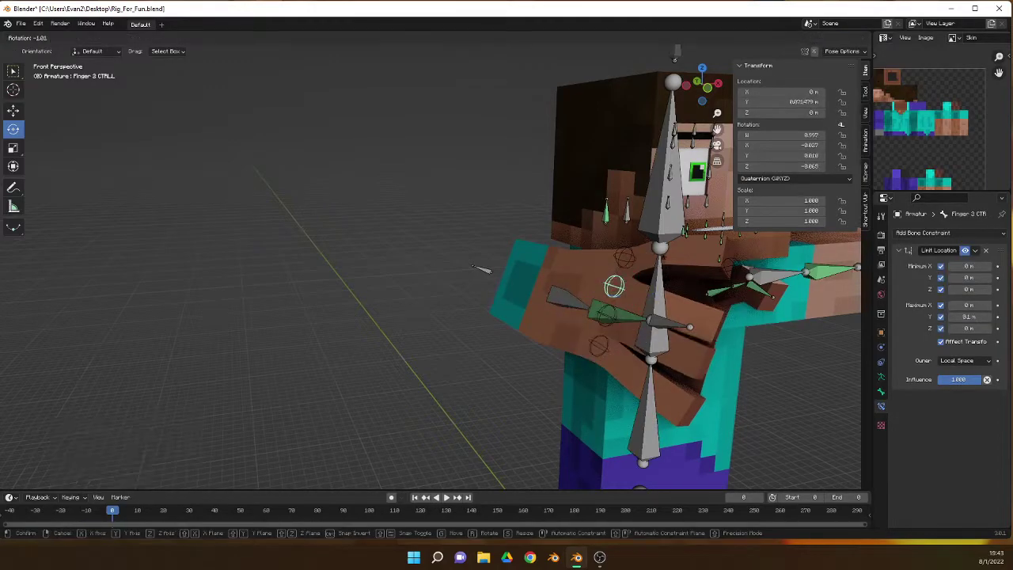
click(606, 283)
Rotate UpperArm.L to swing the fist forward, viewed from the front
click(543, 290)
key(r)
key(r)
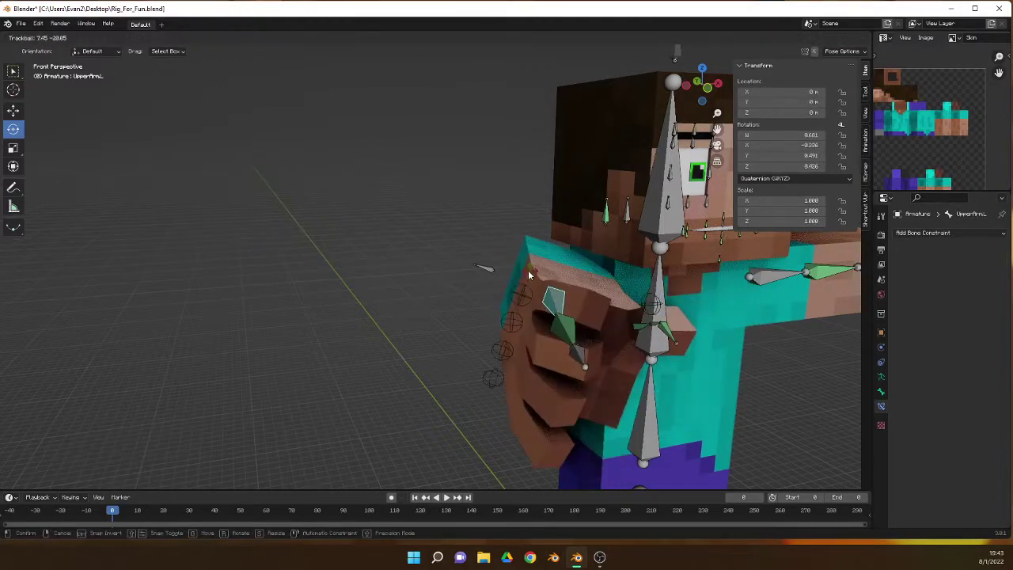
click(528, 269)
middle_drag(528, 269, 532, 235)
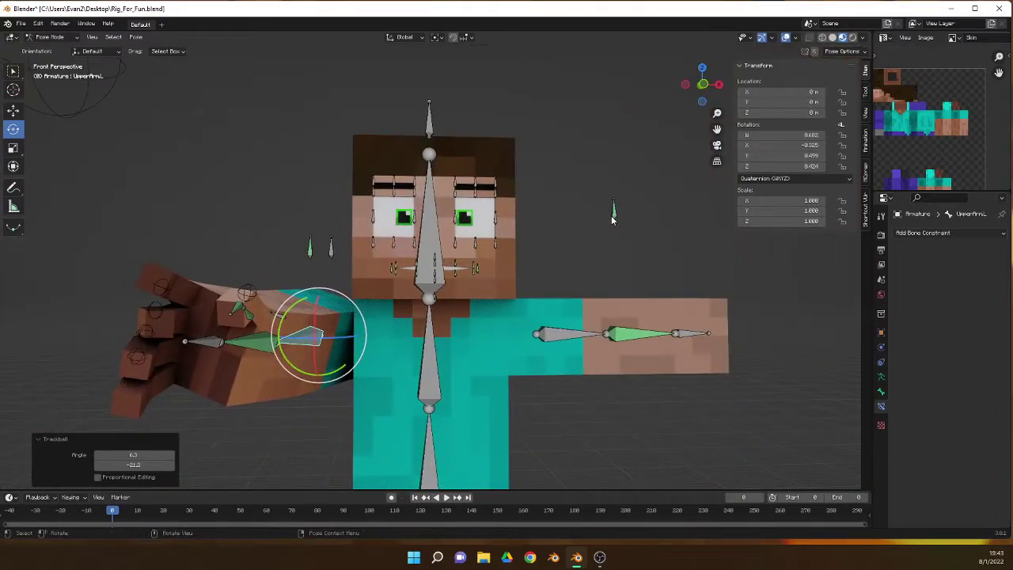
Rotate the Mouth bone into a slight tilt and shift the lip bone a little
click(613, 210)
scroll(613, 212, up, 8)
key(r)
click(568, 170)
key(r)
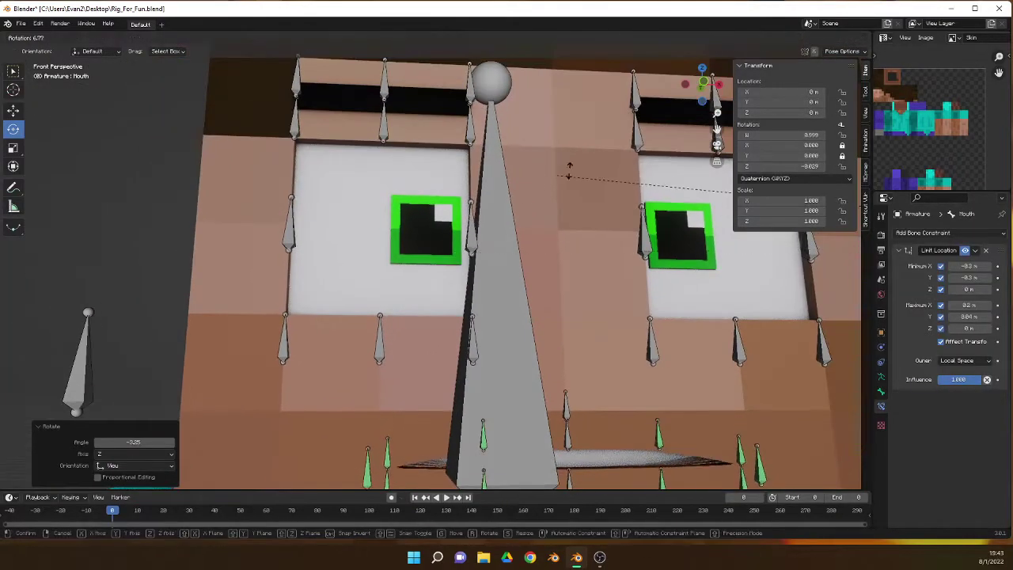
click(635, 236)
drag(657, 435, 664, 428)
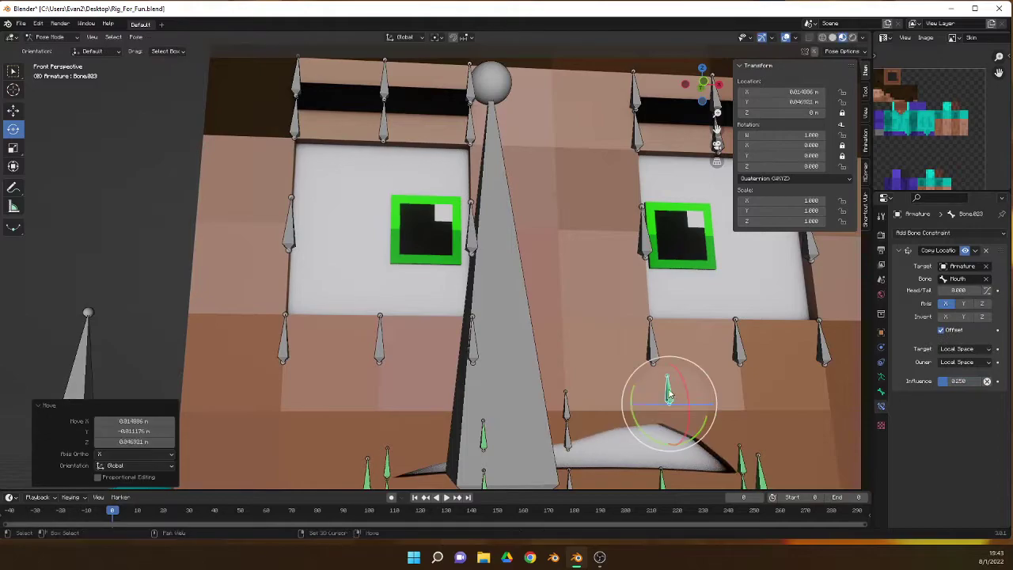
scroll(391, 257, down, 5)
Lower the inner end of the first eyebrow toward the nose
click(469, 85)
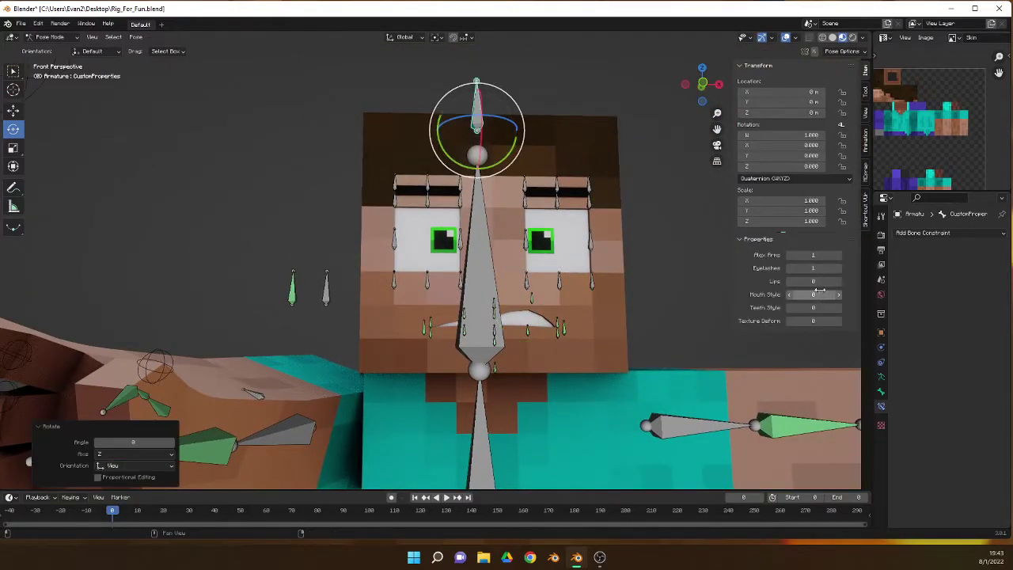
click(552, 208)
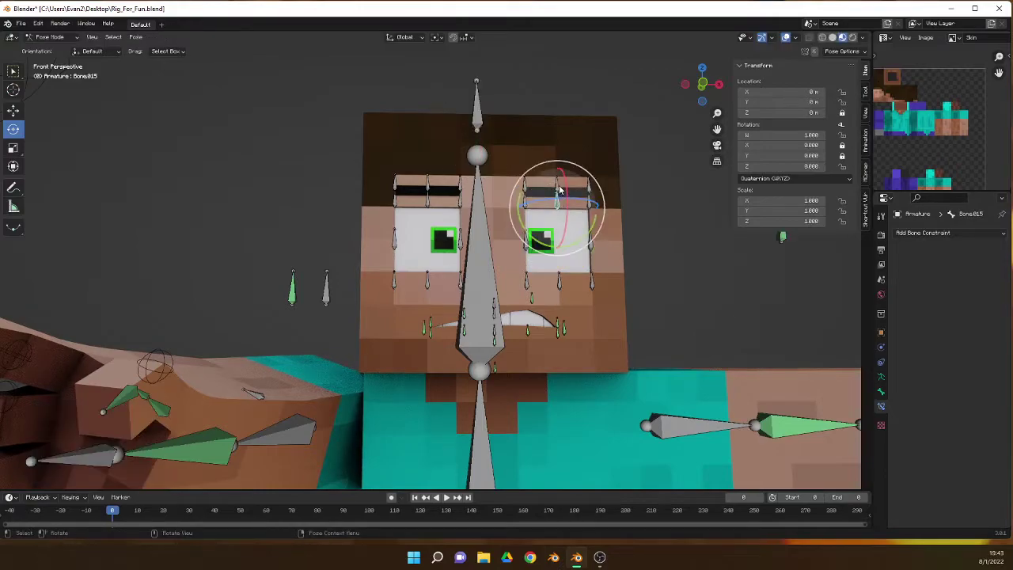
click(556, 192)
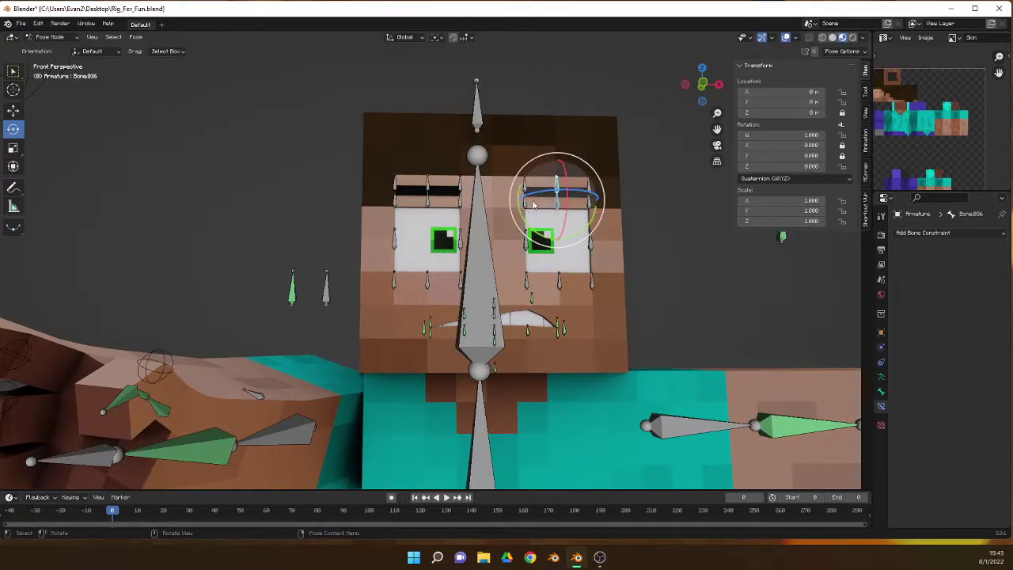
click(524, 195)
click(459, 204)
key(g)
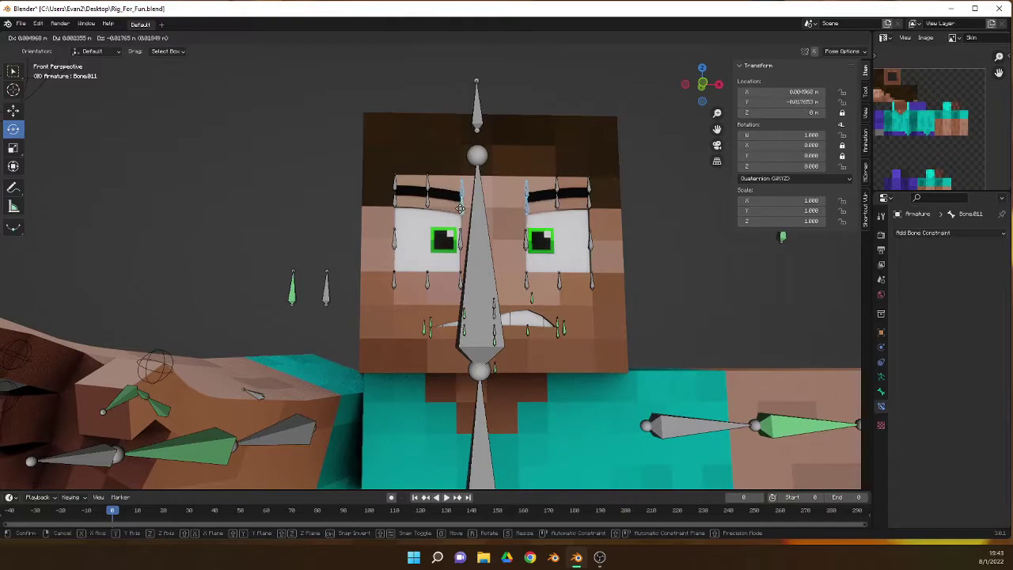
click(459, 207)
Pull the other inner eyebrow bone down, then select the screen-left eye bone
click(459, 284)
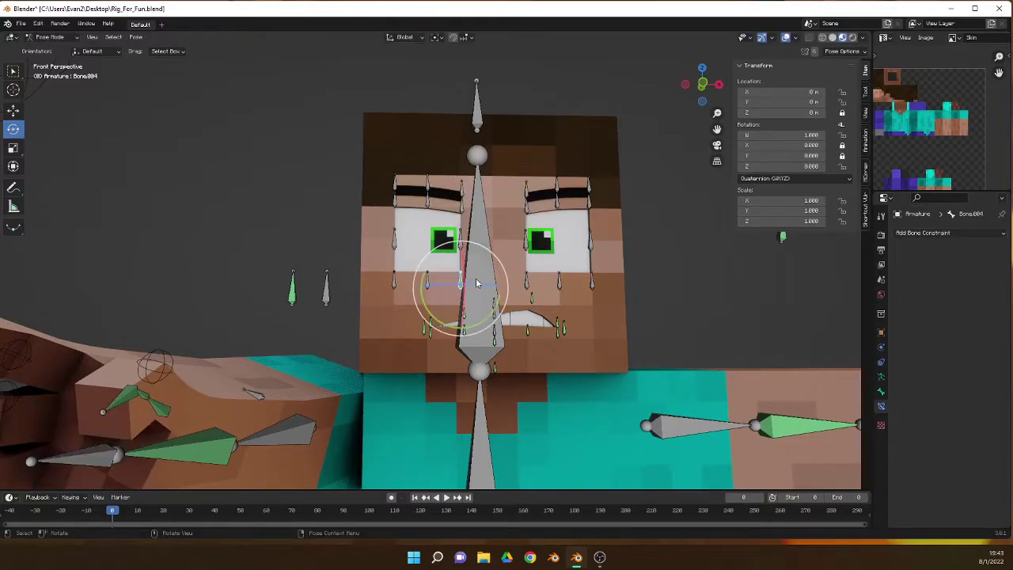
click(522, 275)
key(g)
click(522, 277)
click(398, 252)
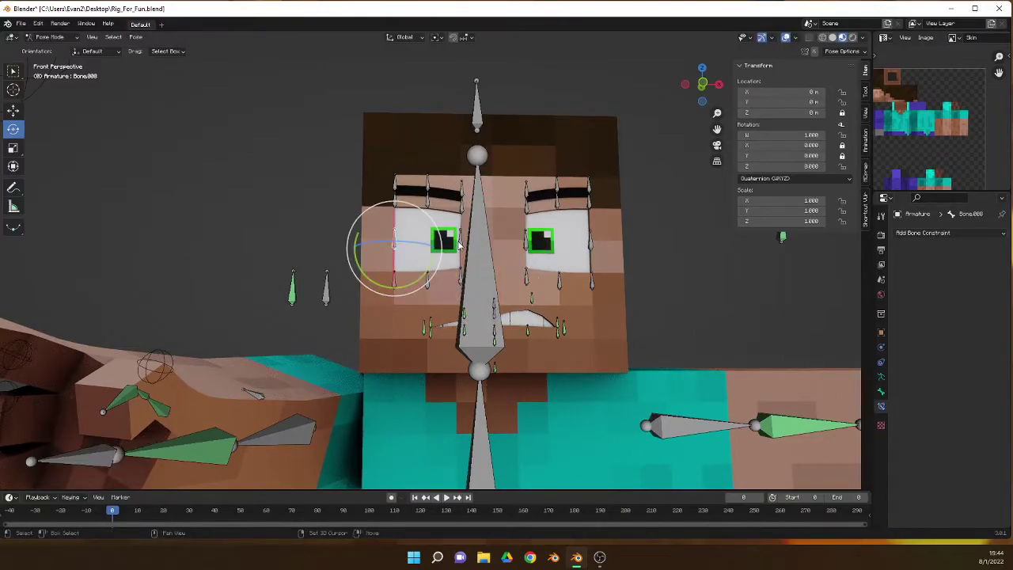
Cancel the first eye scale and set the Transform Orientation to Local
key(s)
key(x)
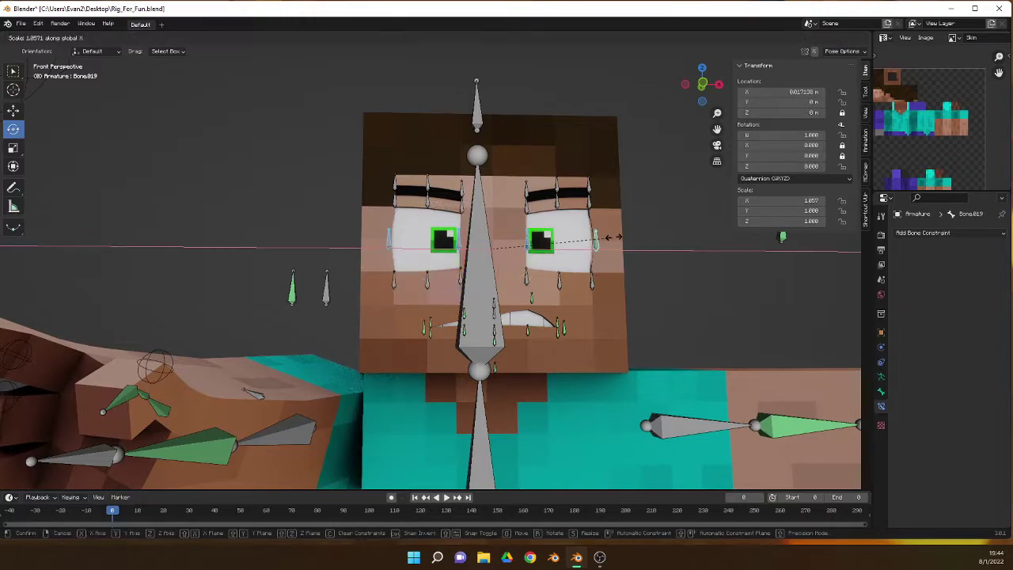
key(Escape)
click(403, 37)
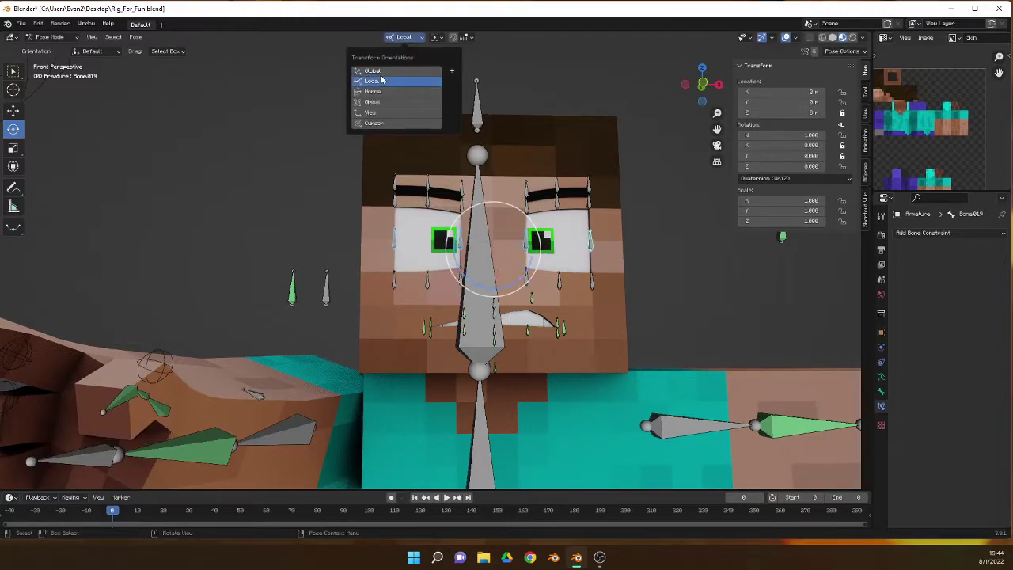
click(383, 70)
click(399, 37)
click(383, 80)
Scale the eye bone along its local X axis, then narrow it slightly
key(s)
key(x)
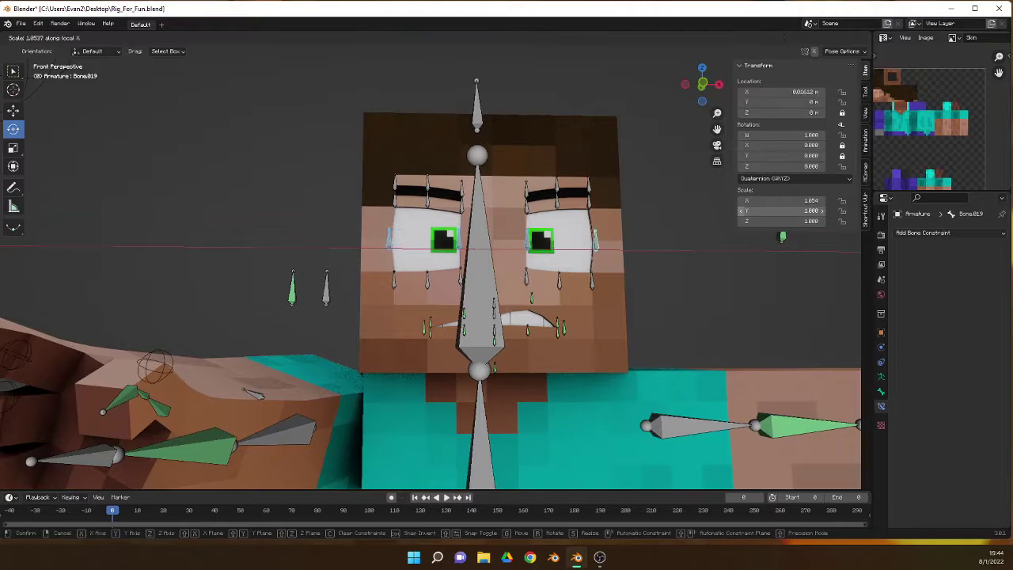
click(743, 209)
key(s)
key(x)
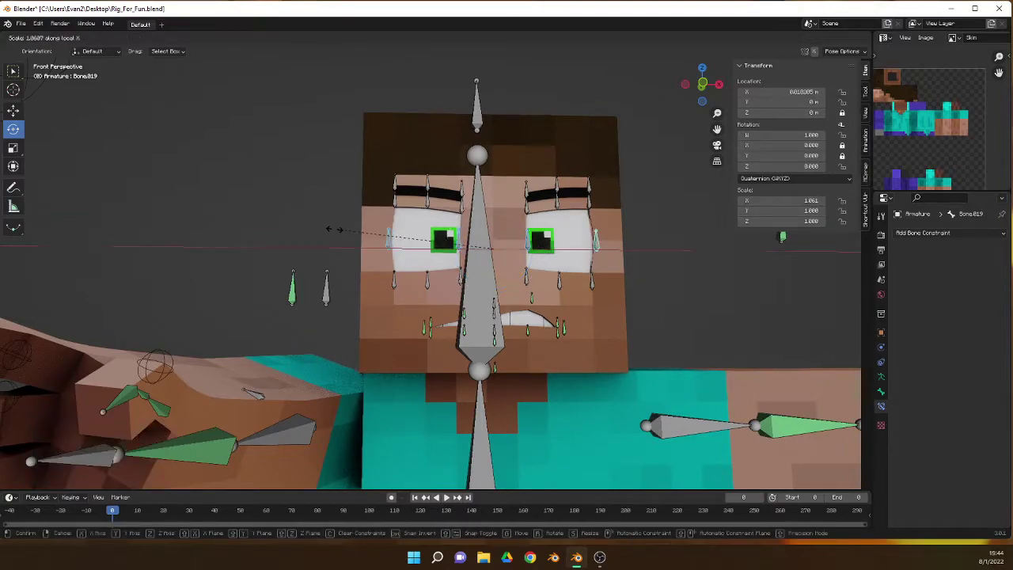
click(389, 240)
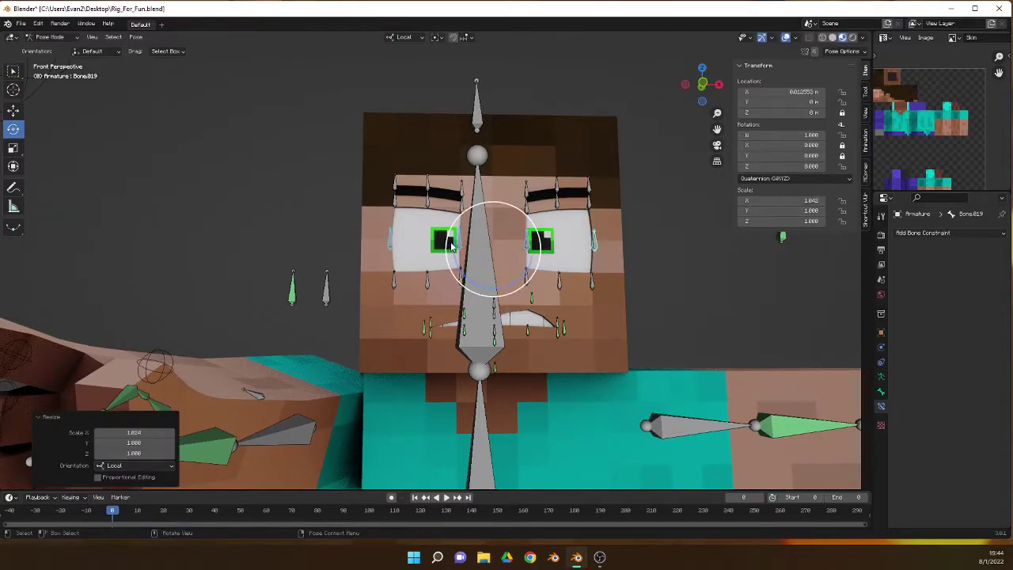
click(467, 245)
Scale the other eye bone along its local X axis
key(s)
key(x)
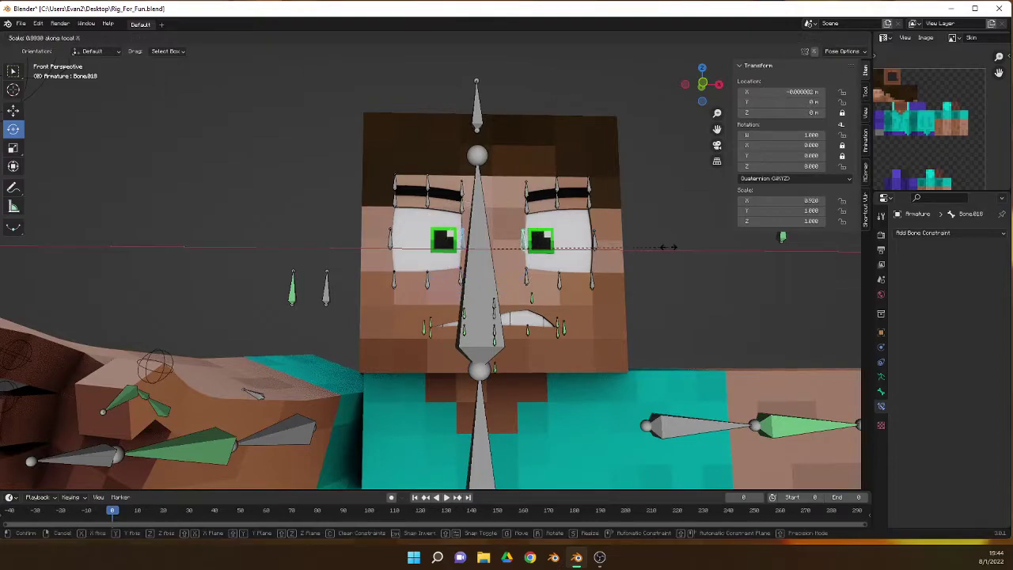
click(673, 250)
Rotate Steve's right upper arm down from the T-pose toward his side
middle_drag(672, 250, 535, 324)
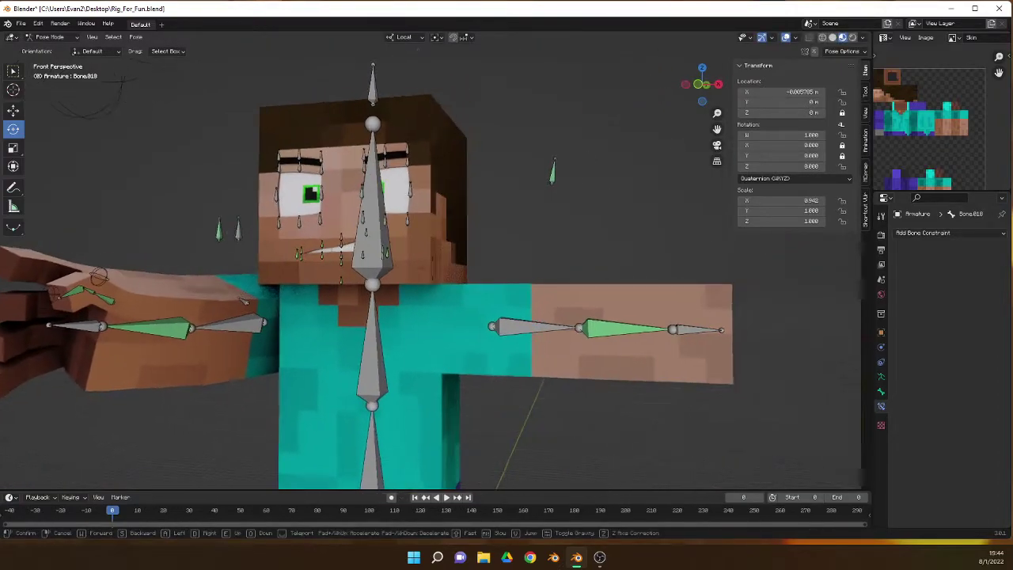
click(536, 324)
drag(538, 326, 587, 407)
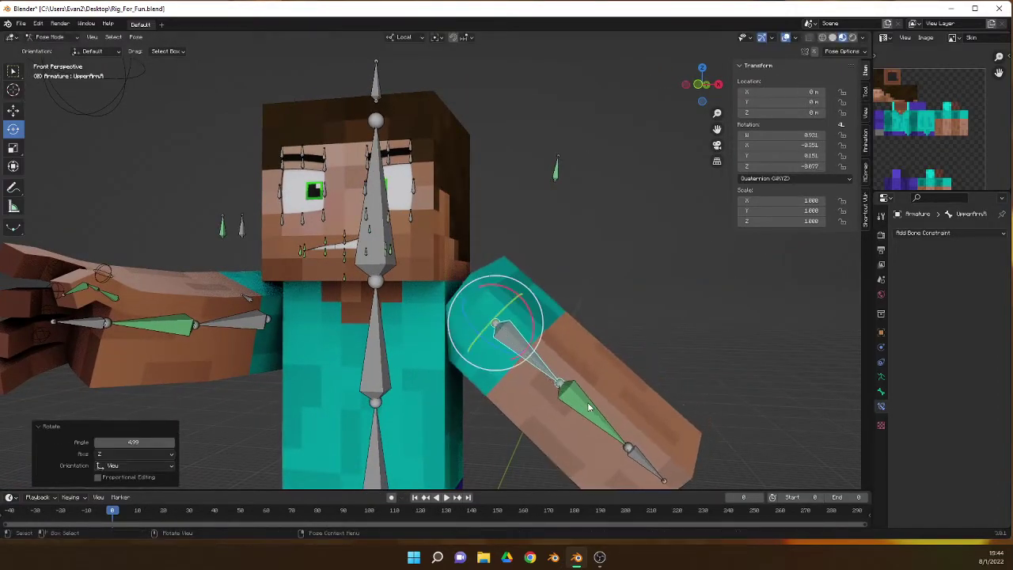
key(ctrl+z)
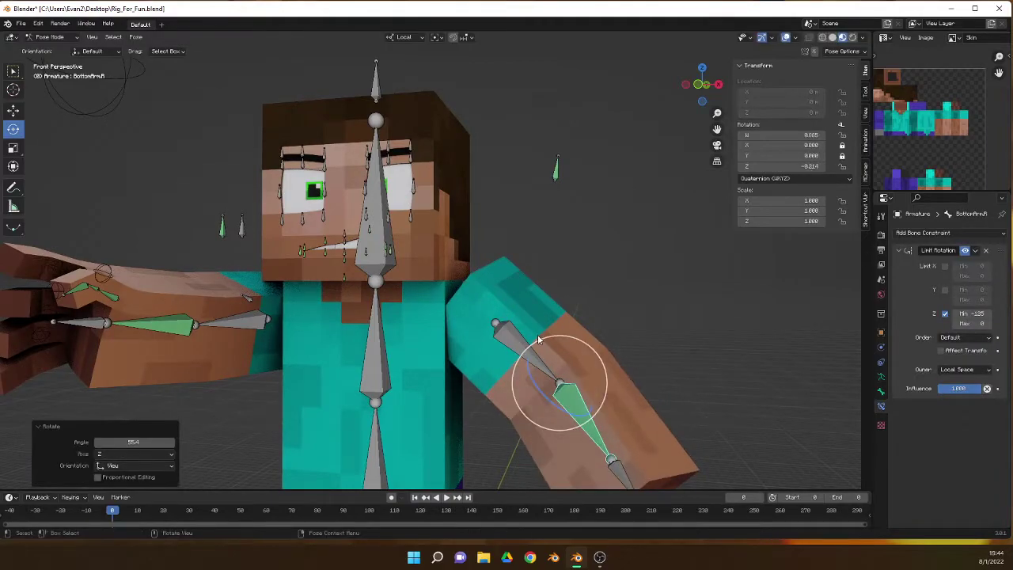
key(ctrl+shift+z)
mouse_move(537, 333)
mouse_down()
mouse_move(504, 340)
mouse_move(497, 398)
mouse_move(466, 379)
mouse_up()
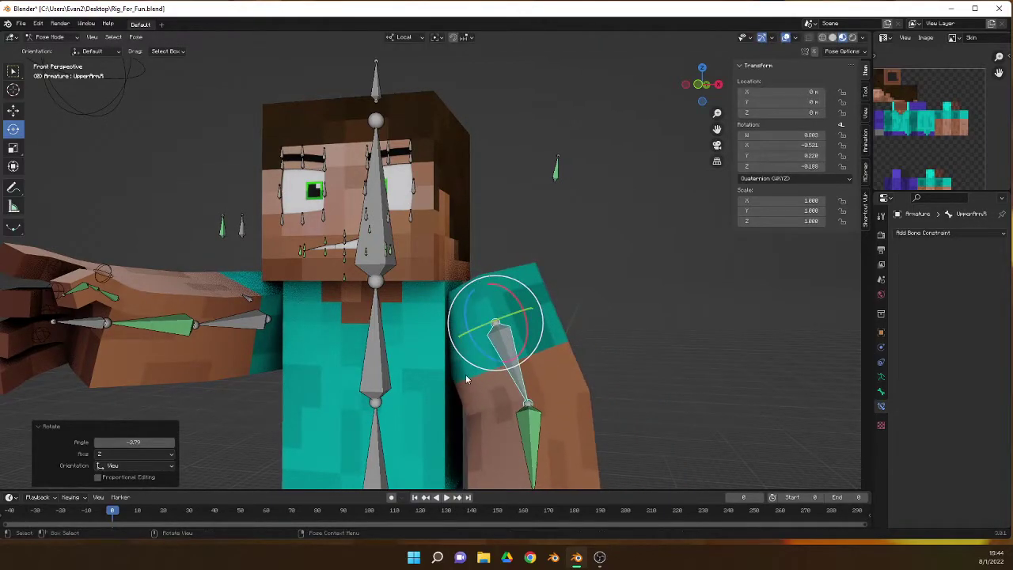
Return to Object Mode, select the pupil mesh and view it from the front
scroll(316, 206, up, 3)
key(ctrl+Tab)
click(310, 208)
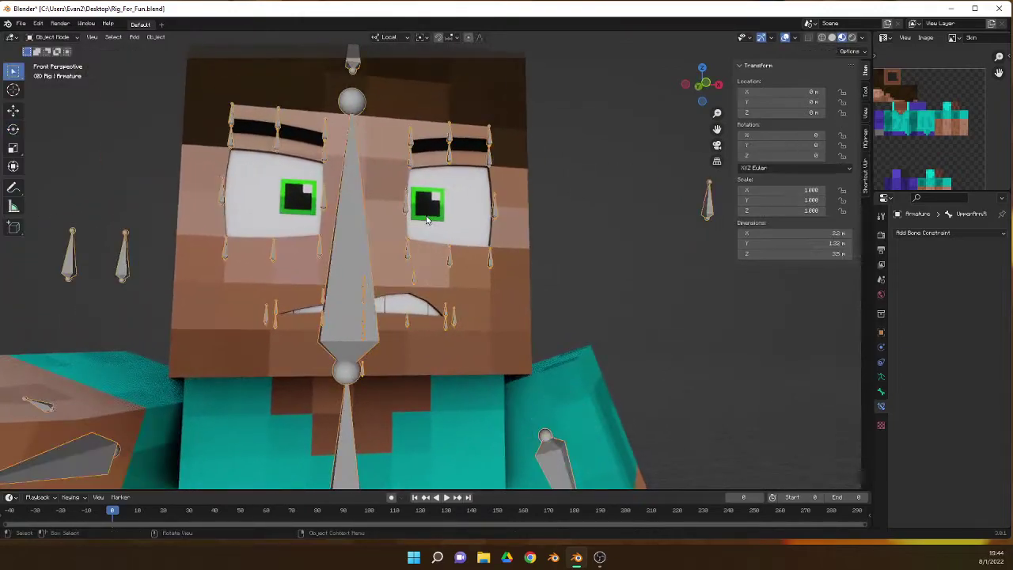
key(ctrl+z)
key(ctrl+shift+z)
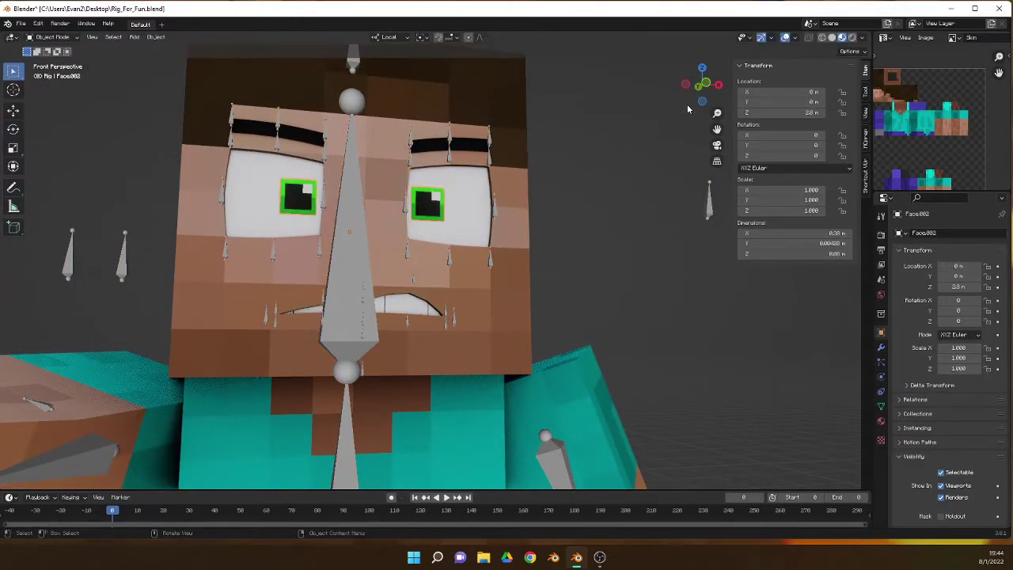
click(707, 87)
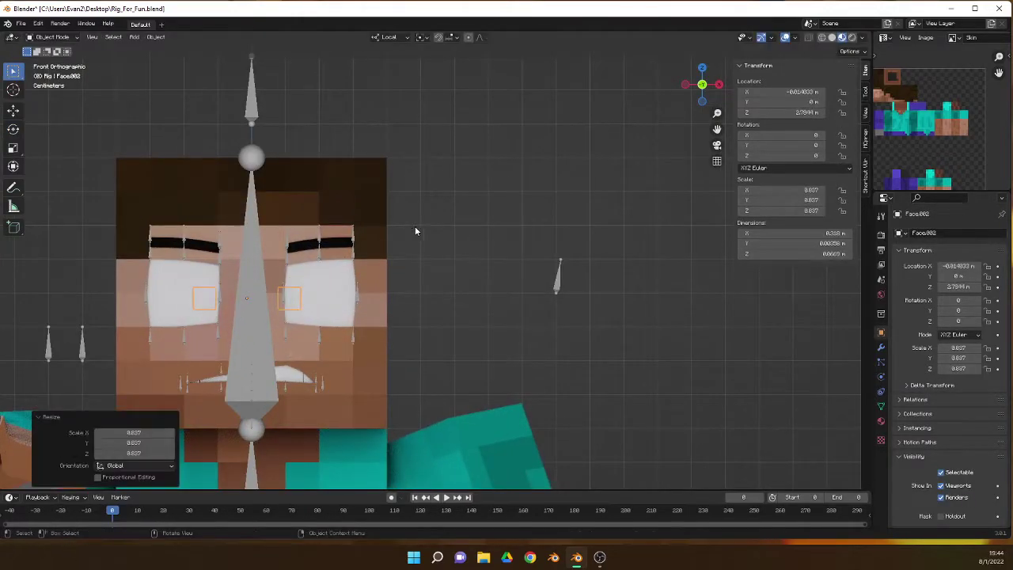
Edit the pupil mesh down to small dots, then leave Edit Mode
key(Tab)
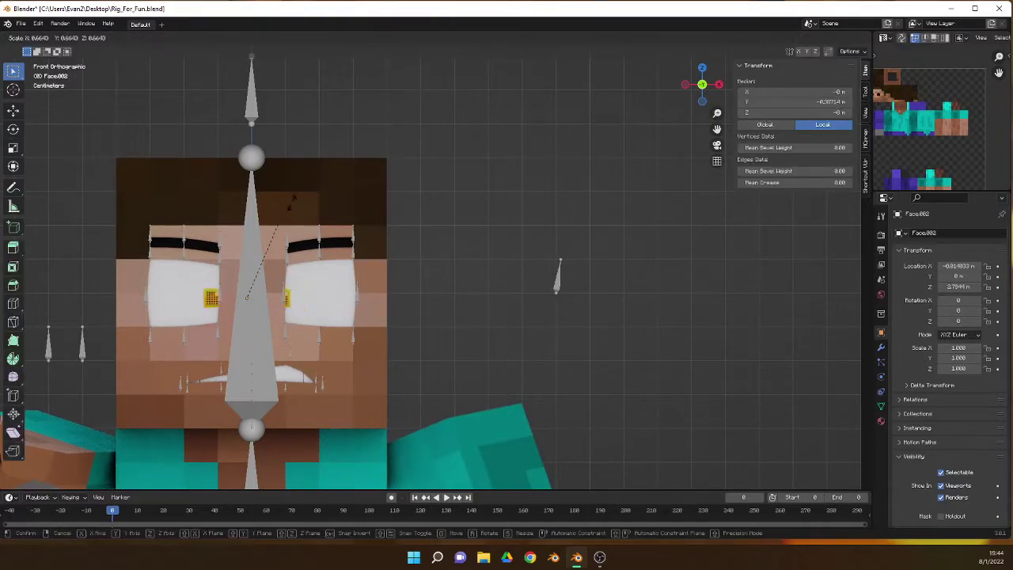
click(421, 37)
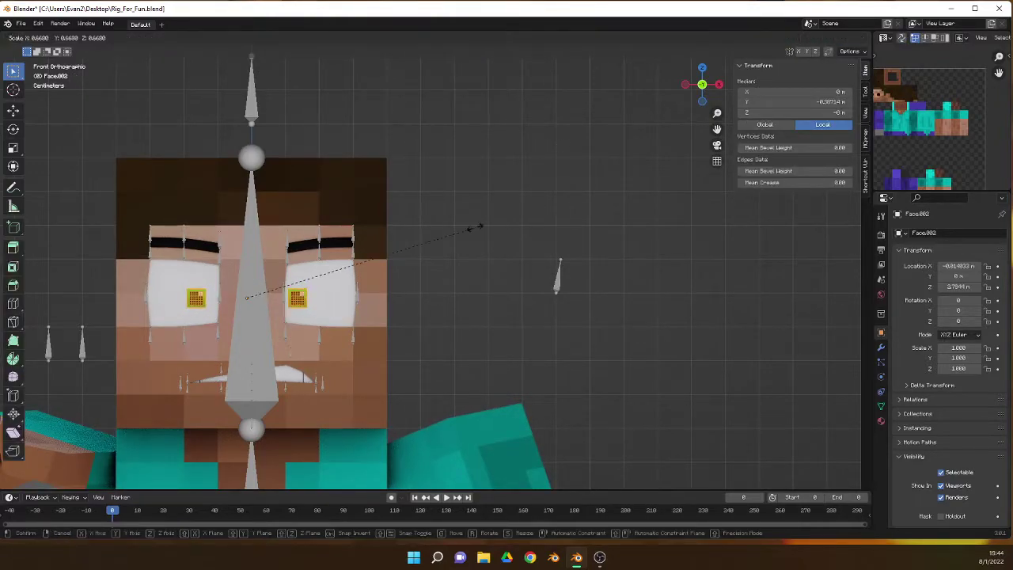
key(Tab)
key(Tab)
key(Tab)
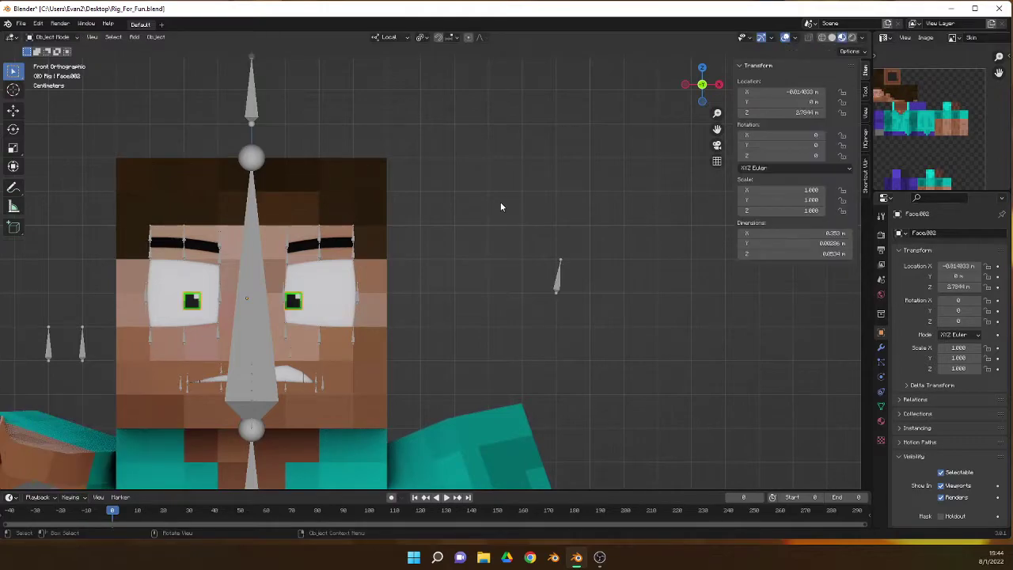
key(Tab)
key(Tab)
Switch to perspective view and turn off viewport overlays to hide bones and grid
key(KP_5)
scroll(486, 235, down, 5)
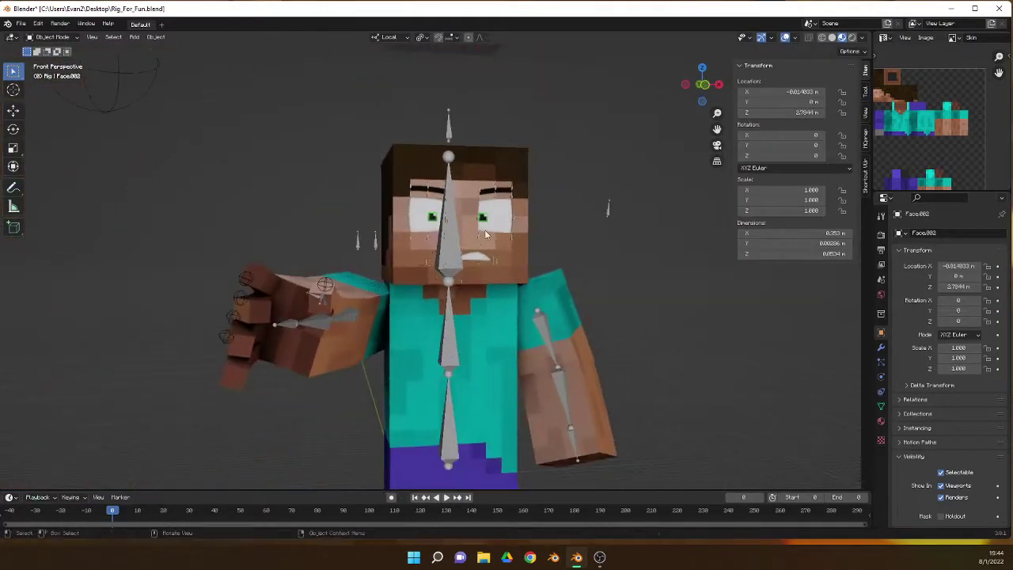
click(785, 37)
Walk-fly around Steve to inspect the angry face, gritted mouth and raised arm
key(shift+grave)
key(w)
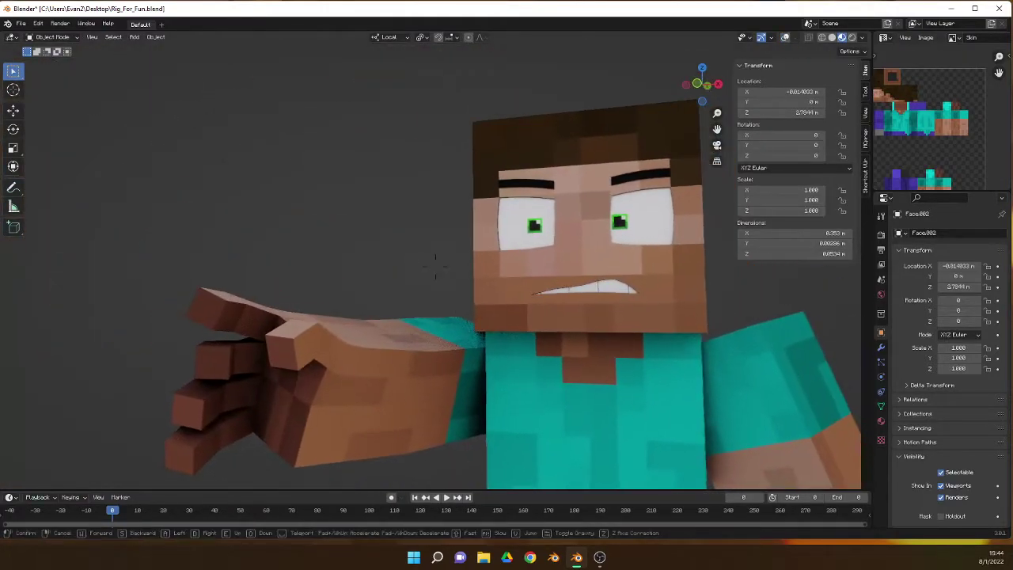
key(s)
key(w)
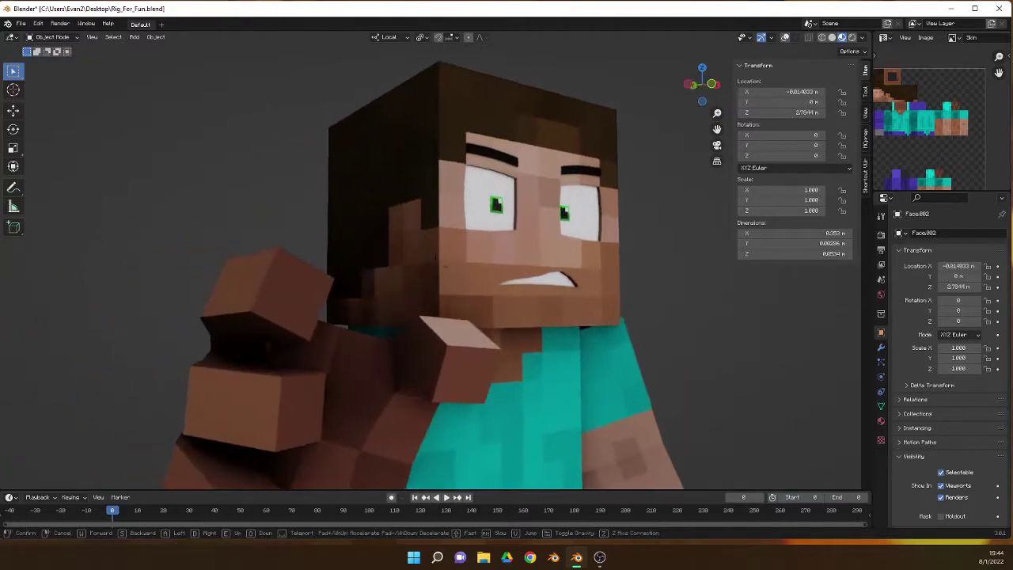
key(w)
key(s)
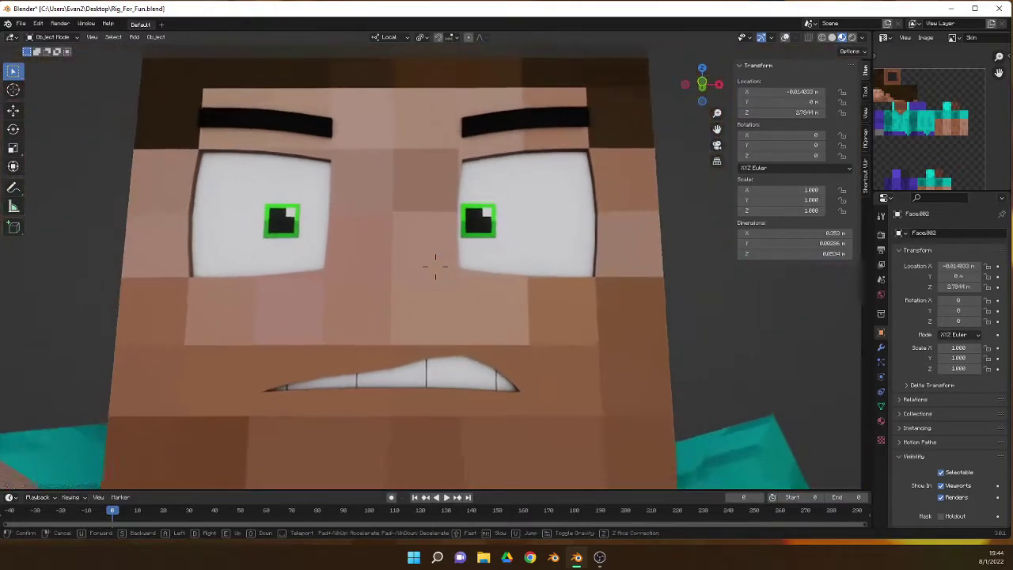
key(s)
key(w)
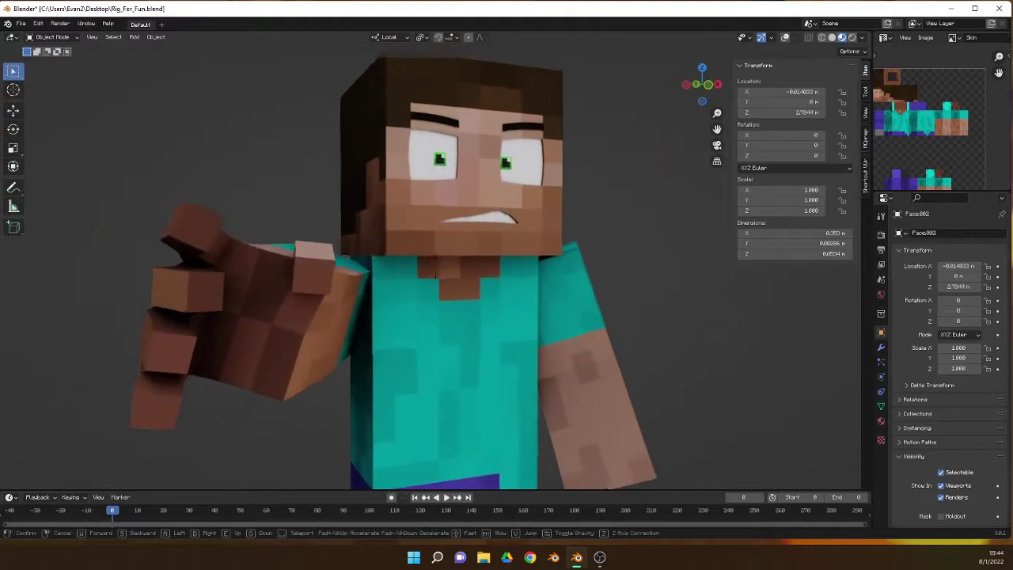
key(s)
key(Return)
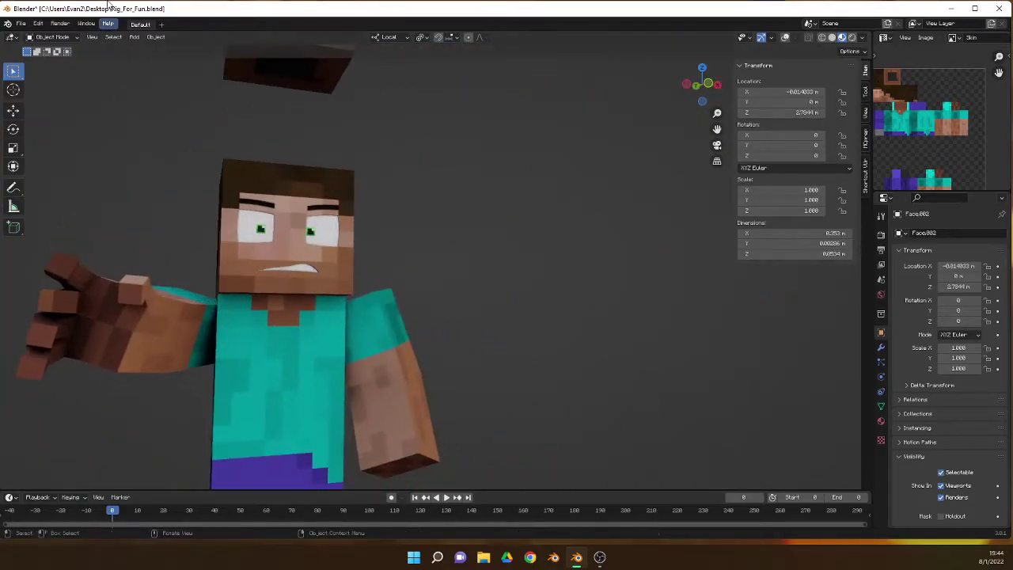
key(w)
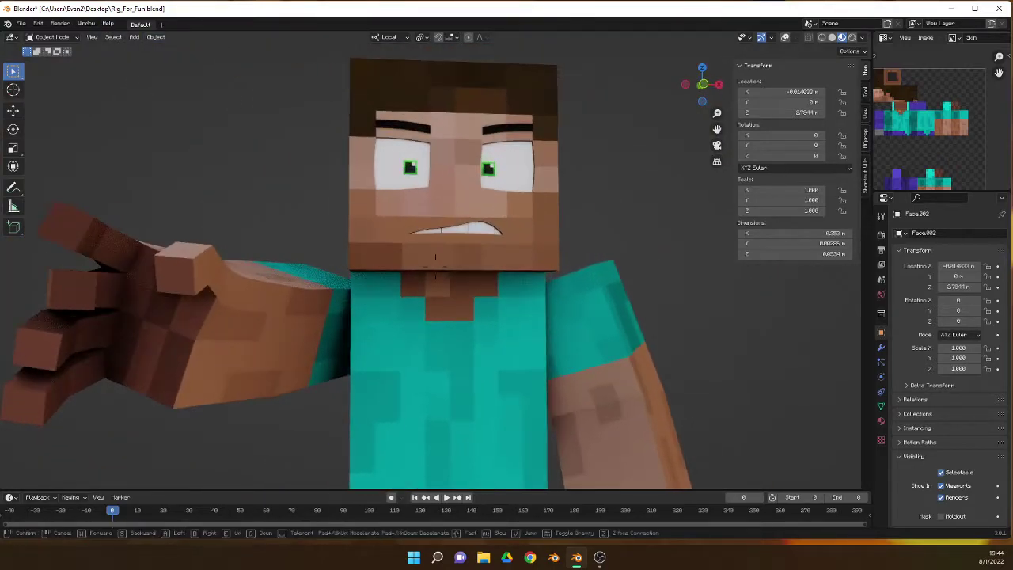
key(s)
key(w)
key(w)
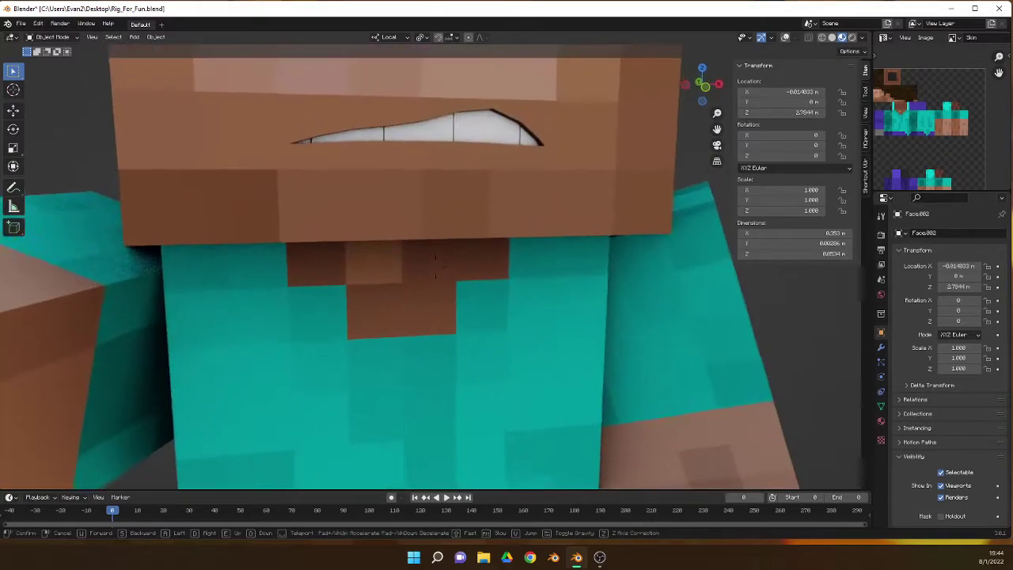
Fly in close to the curled fingers and face, settling on a full-body view
key(s)
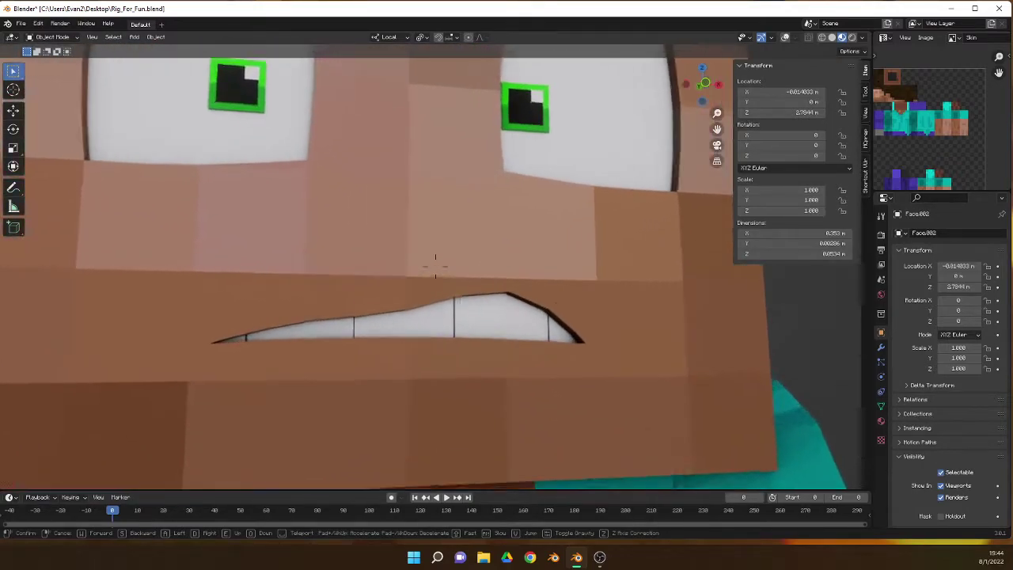
key(w)
key(s)
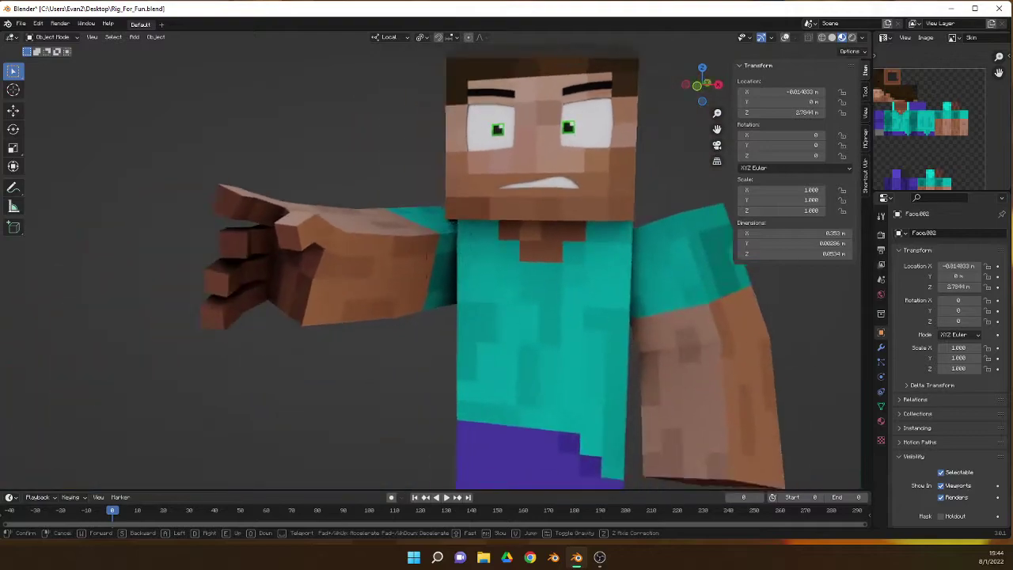
key(w)
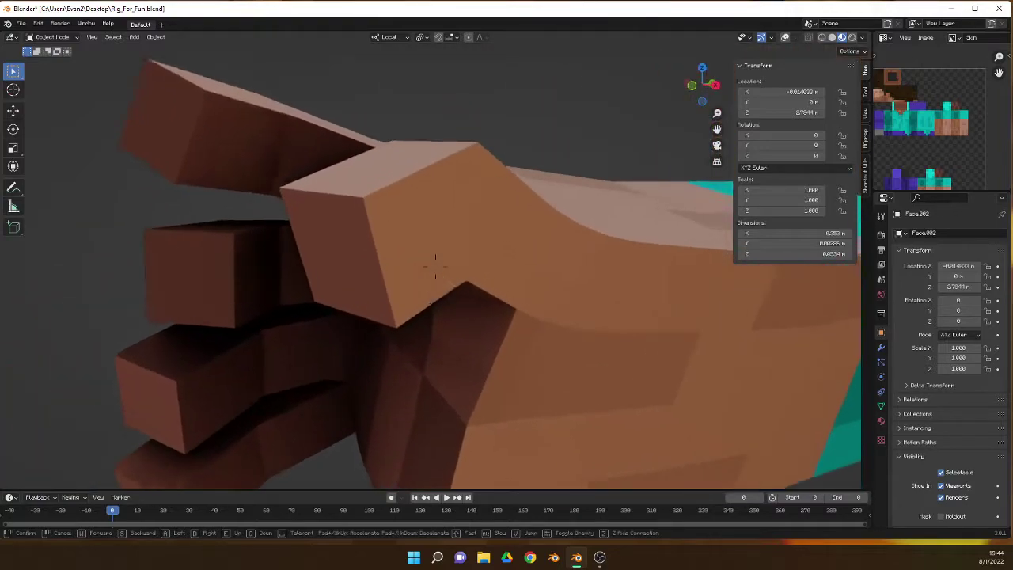
key(s)
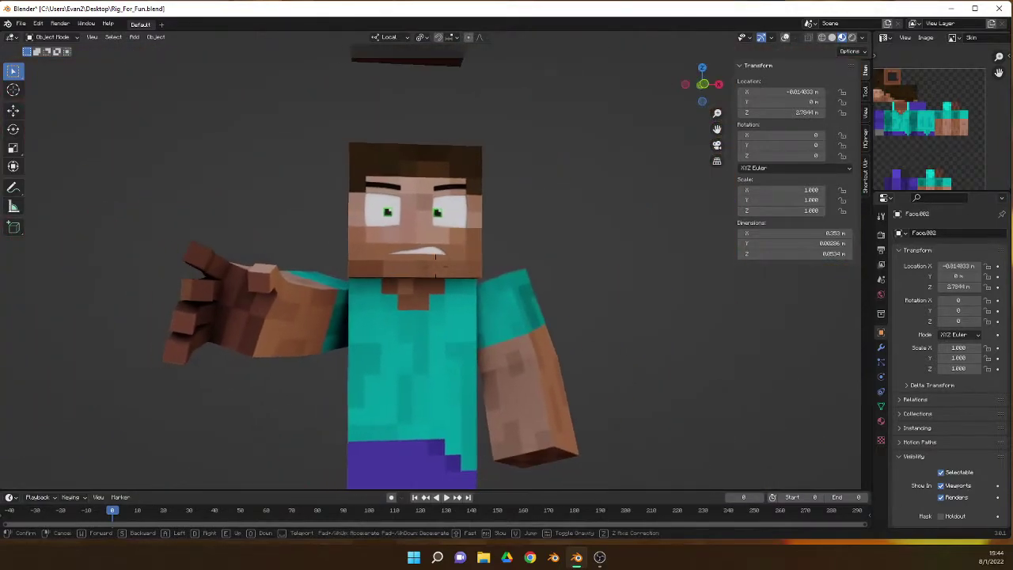
key(w)
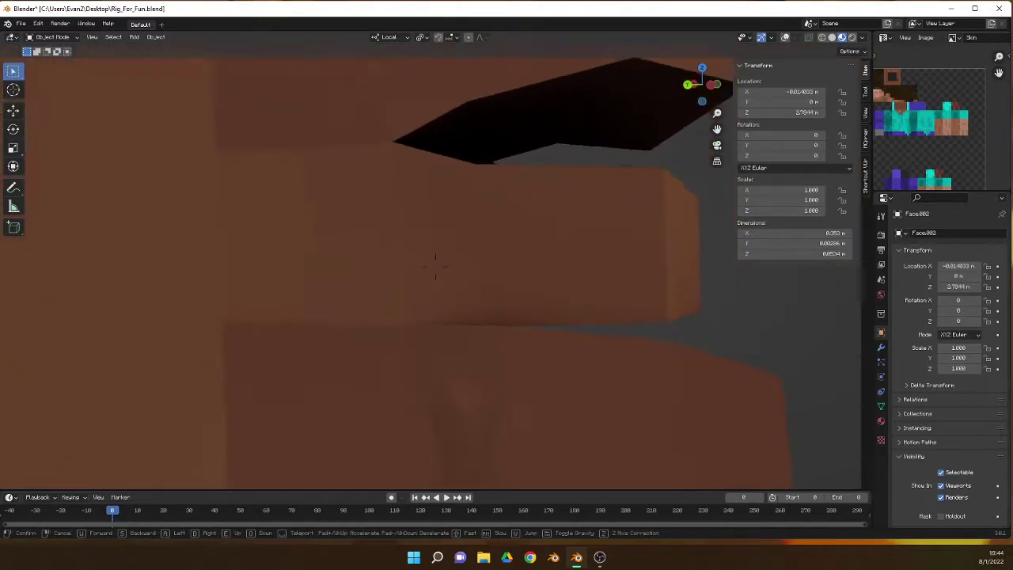
key(w)
key(s)
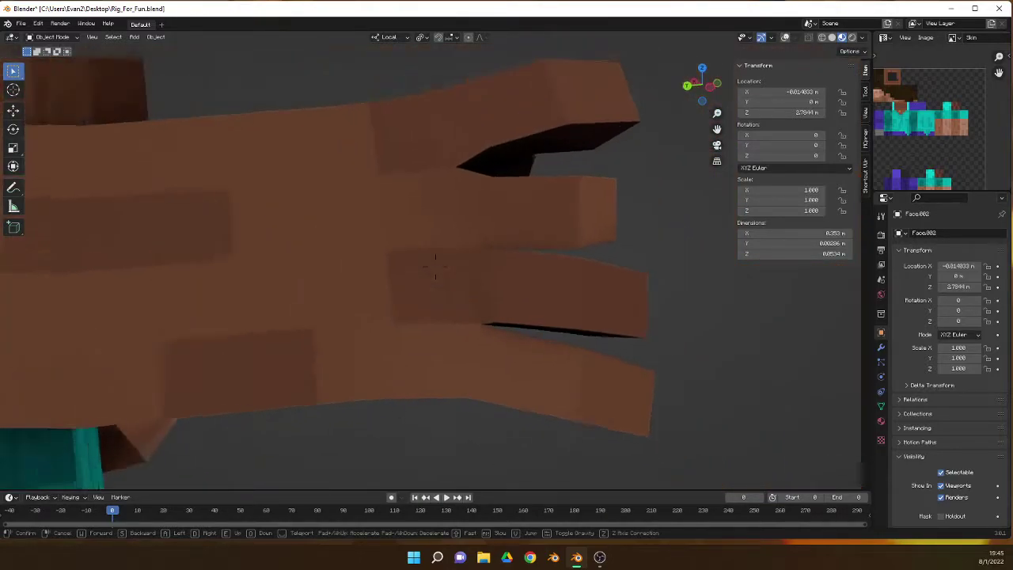
key(w)
key(s)
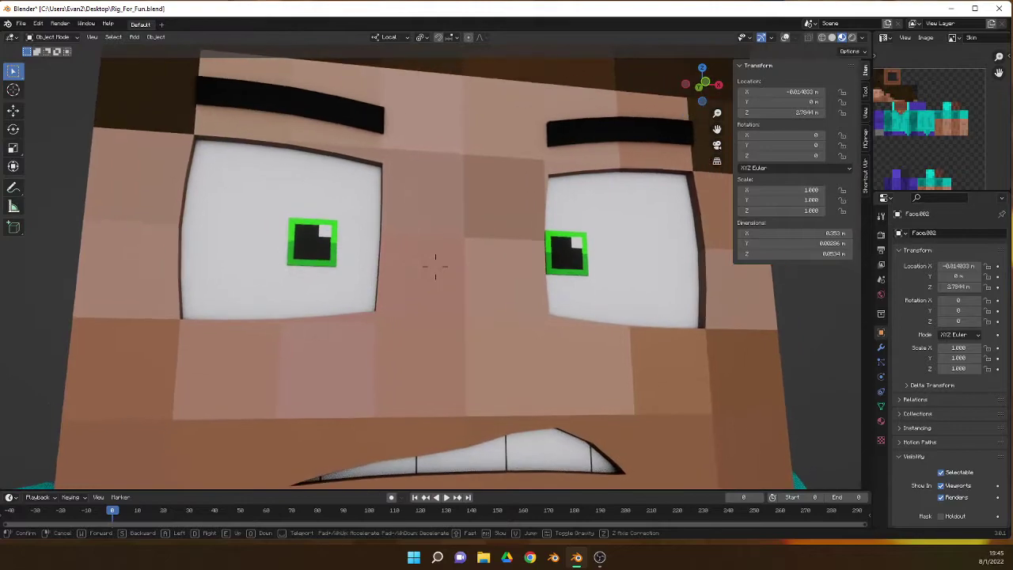
key(s)
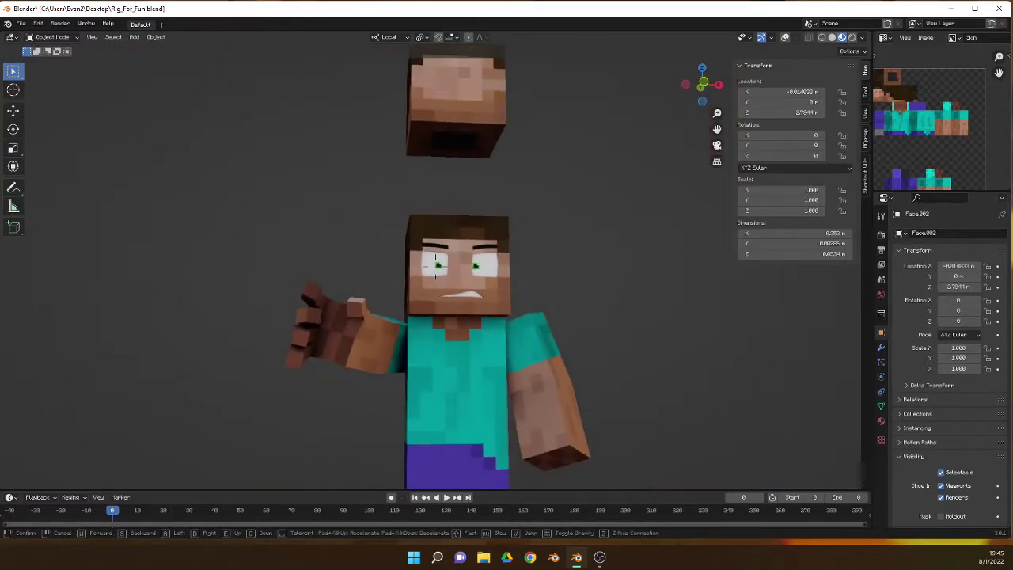
key(w)
key(s)
key(w)
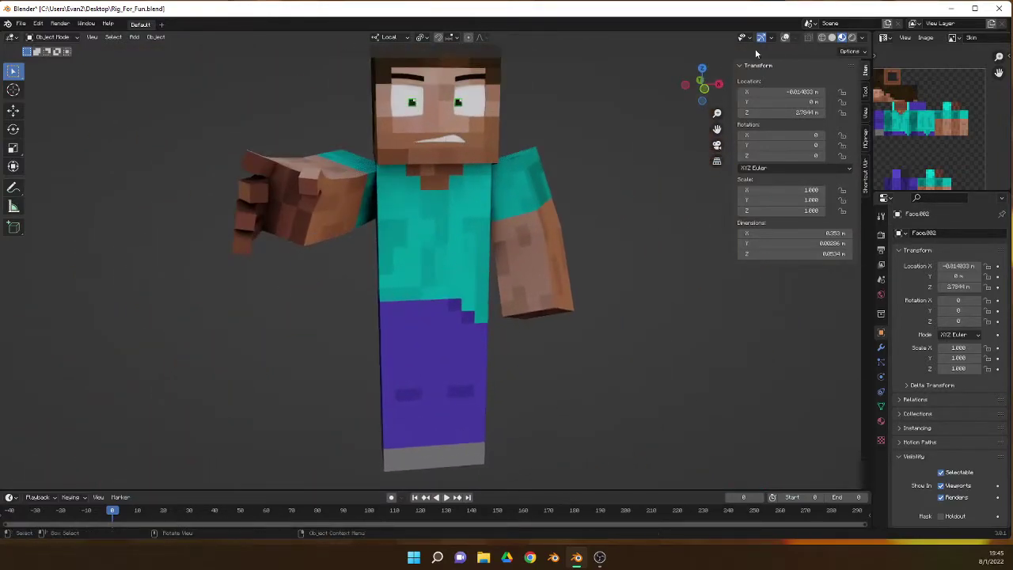
Show overlays again and, in Pose Mode, test-rotate the Chest bone then clear it
click(785, 39)
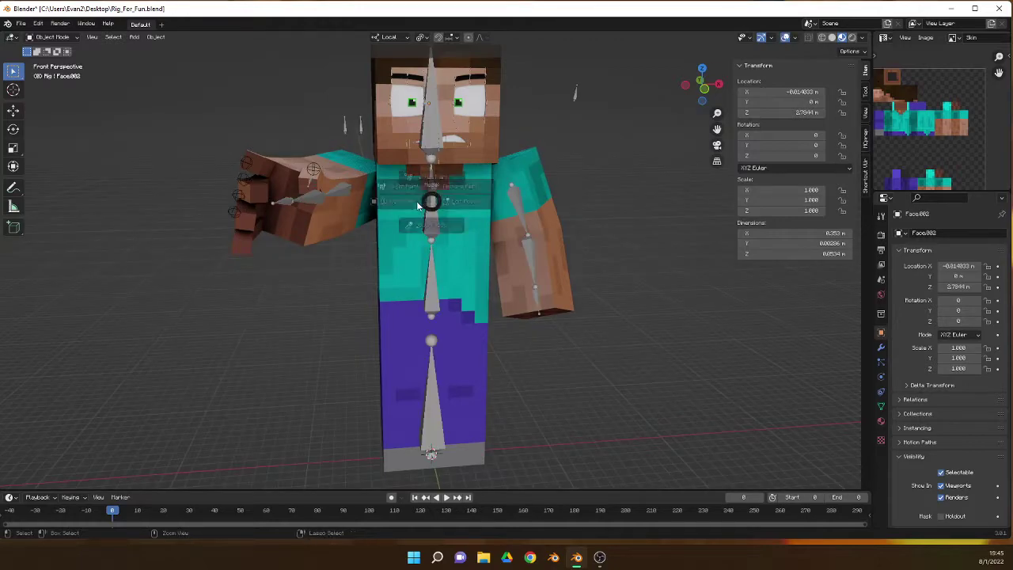
key(ctrl+Tab)
click(511, 202)
click(430, 237)
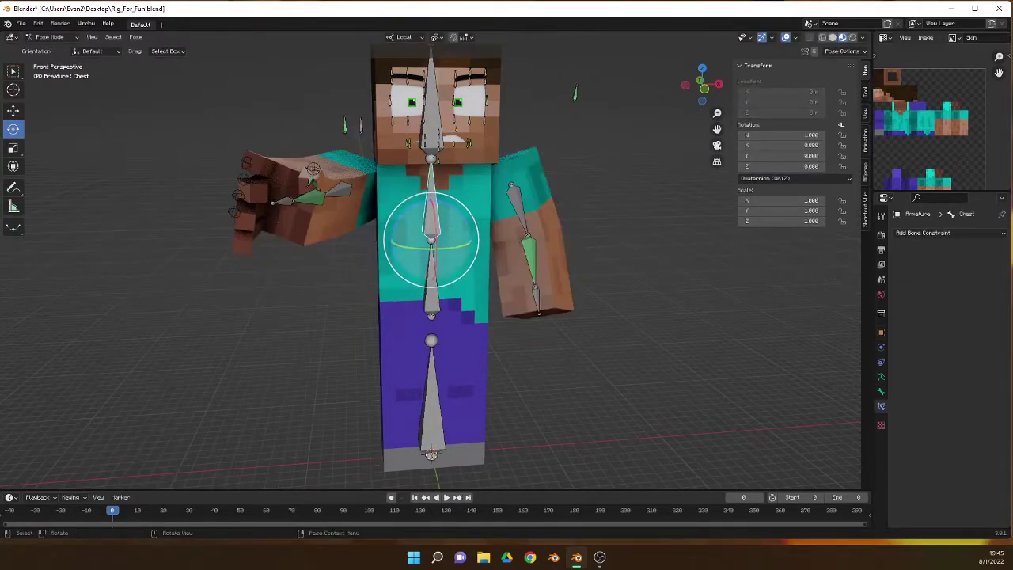
click(507, 147)
key(z)
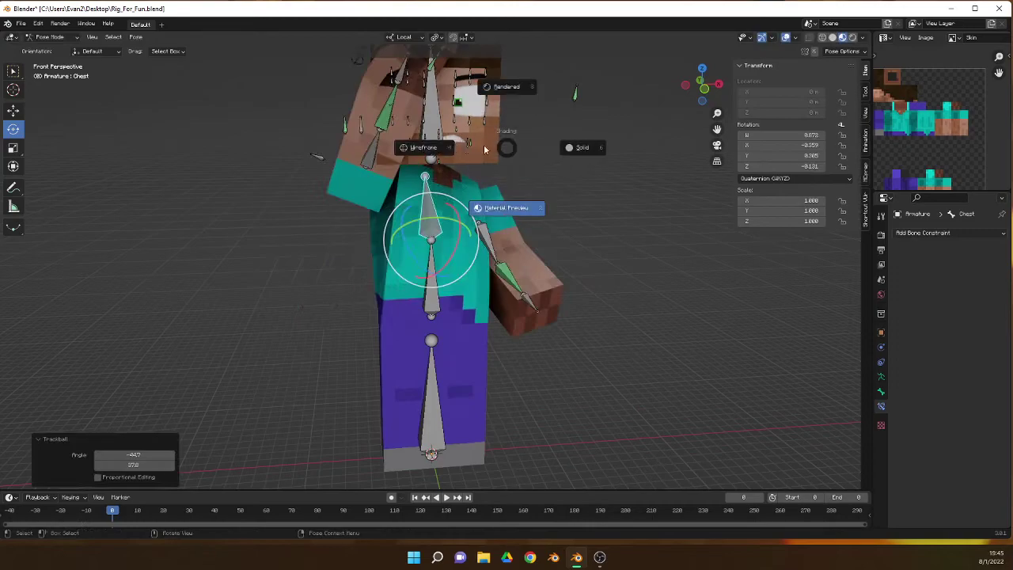
key(alt+r)
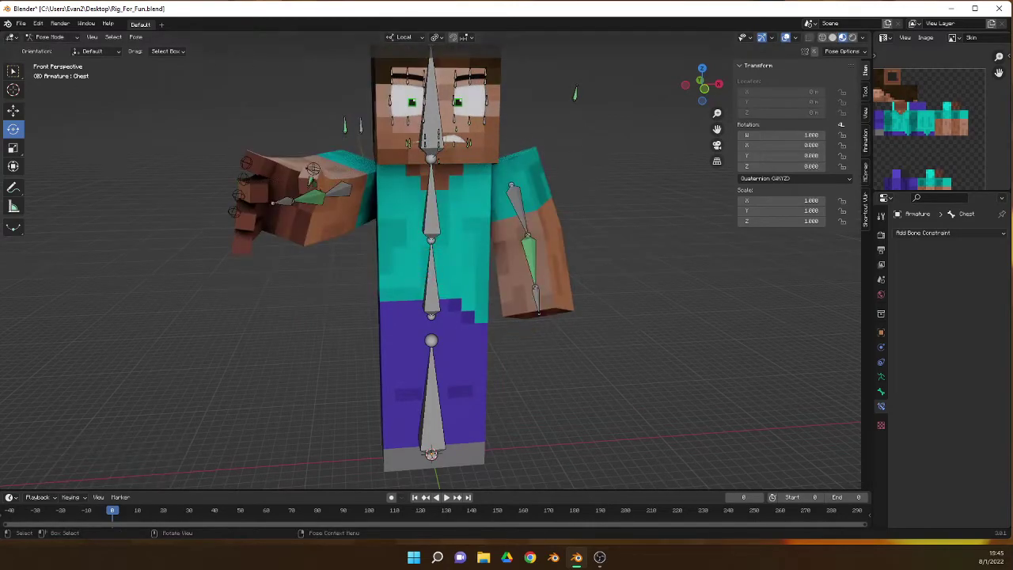
Fly toward the raised hand and back out to face the character
key(w)
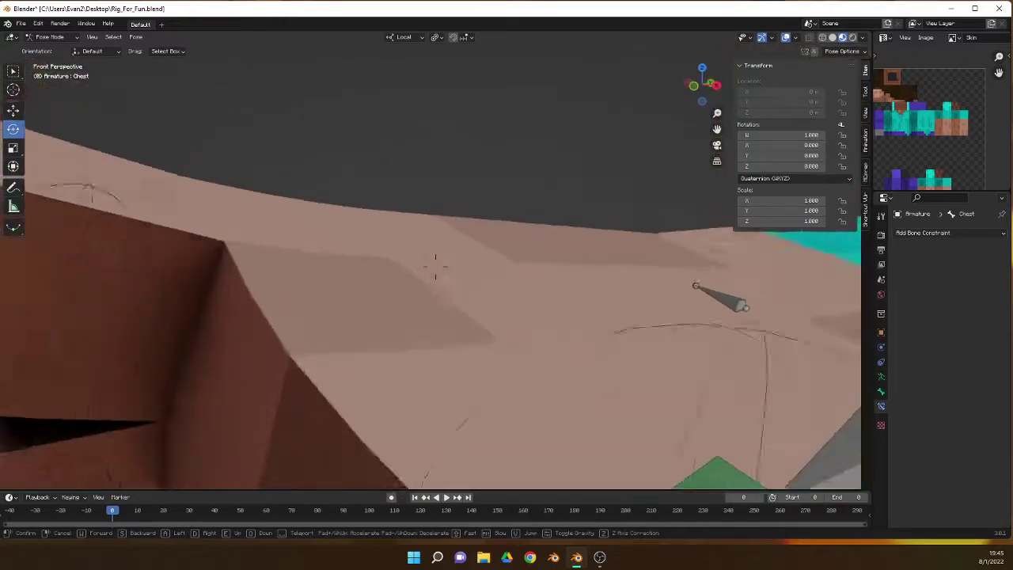
key(s)
click(173, 317)
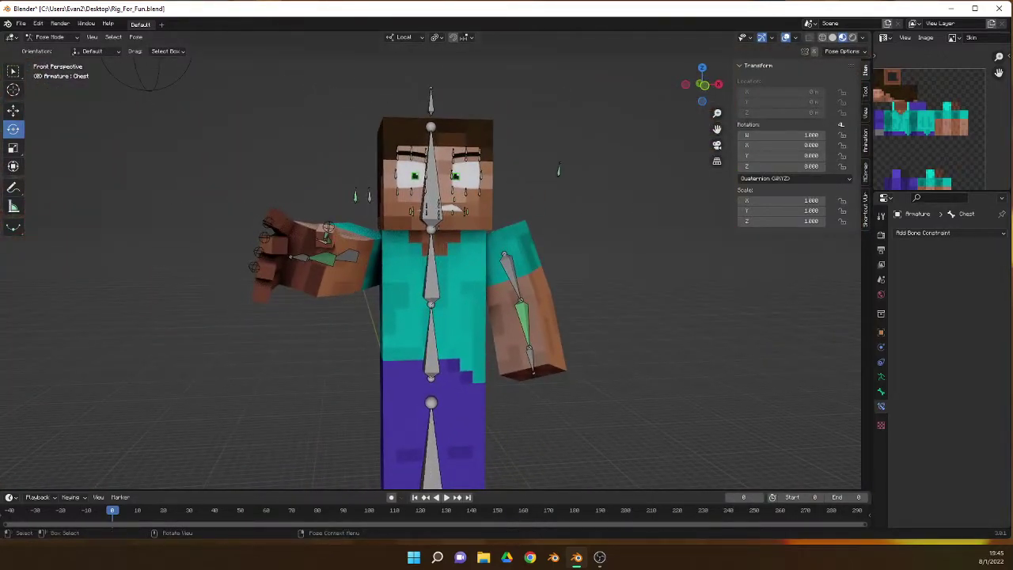